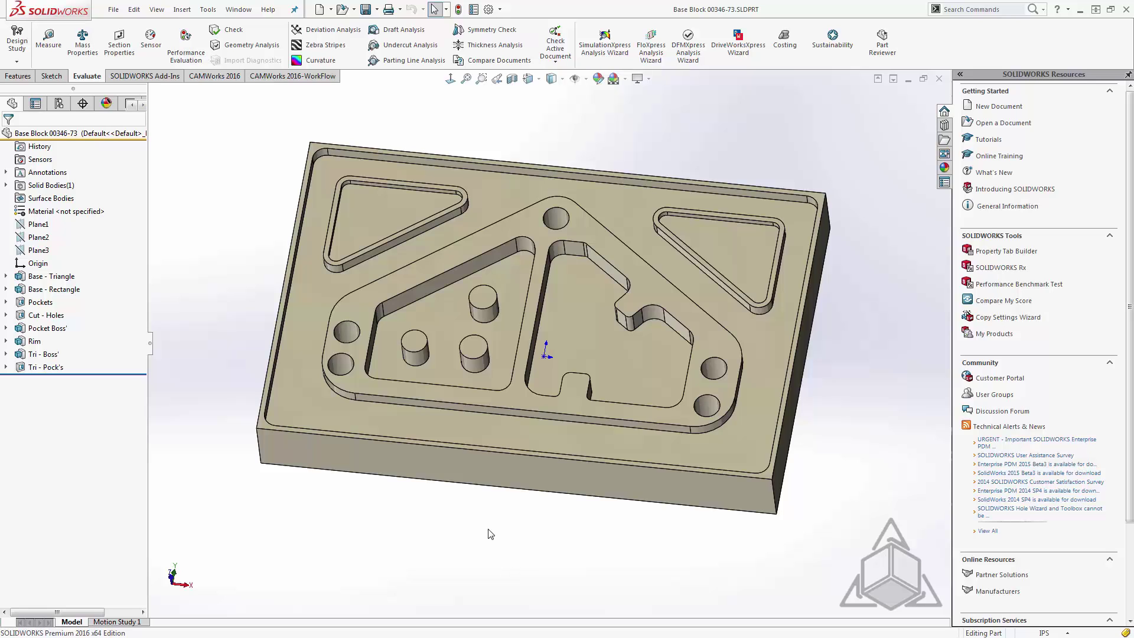
{"action": "middle_click_drag", "start_coordinate": [463, 540], "coordinate": [497, 606]}
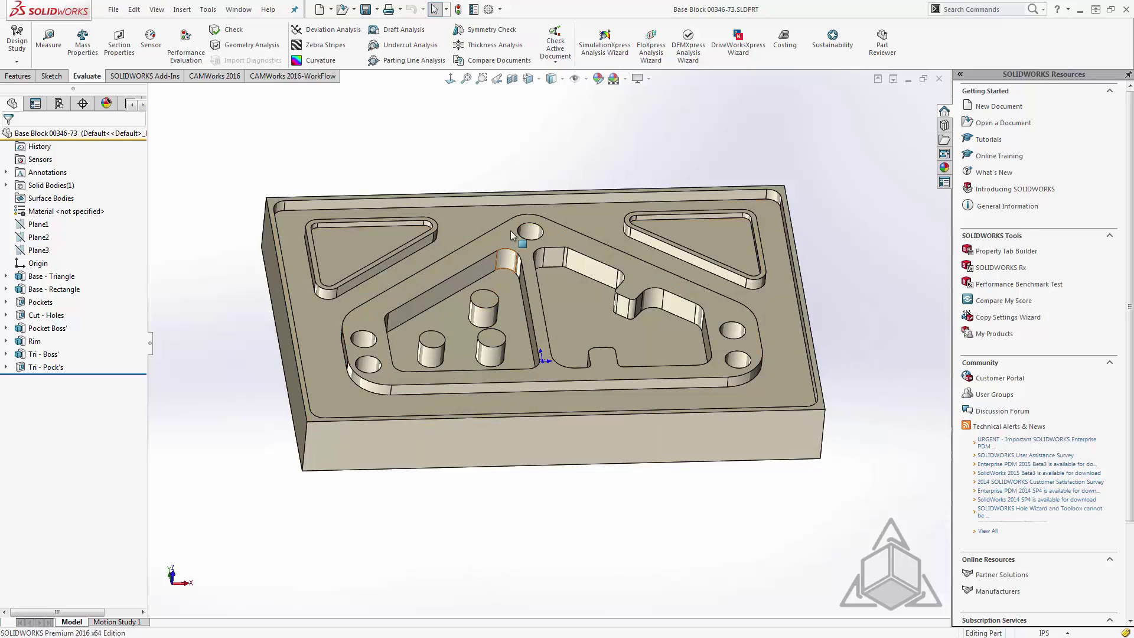
{"action": "middle_click_drag", "start_coordinate": [497, 283], "coordinate": [520, 211]}
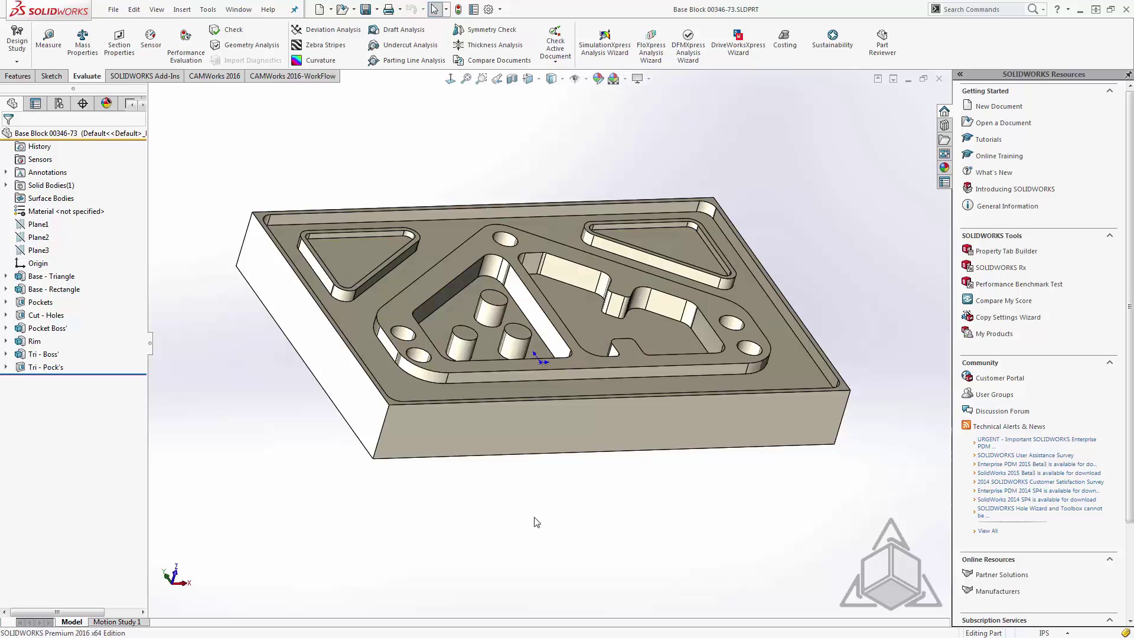
{"action": "middle_click_drag", "start_coordinate": [532, 524], "coordinate": [527, 539]}
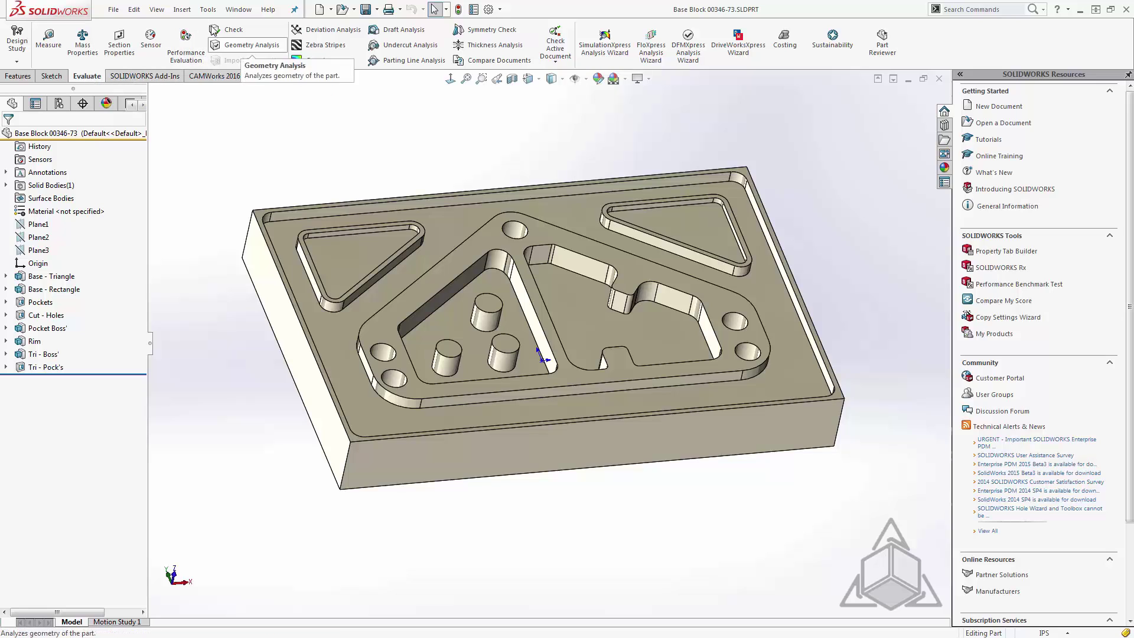
{"action": "left_click", "coordinate": [208, 10]}
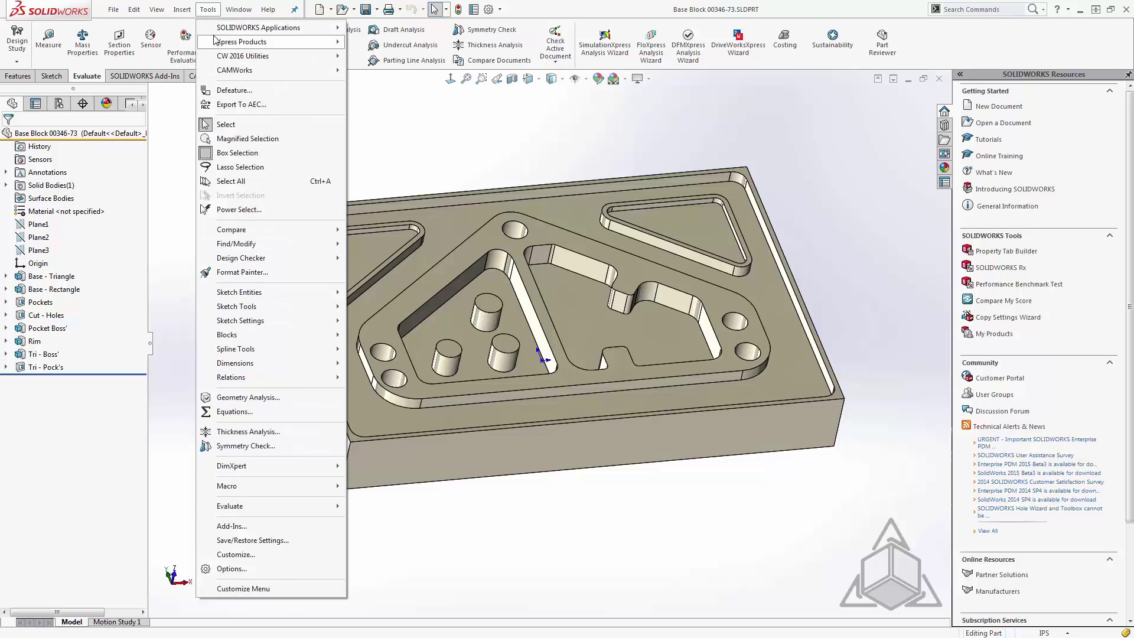
{"action": "mouse_move", "coordinate": [233, 30]}
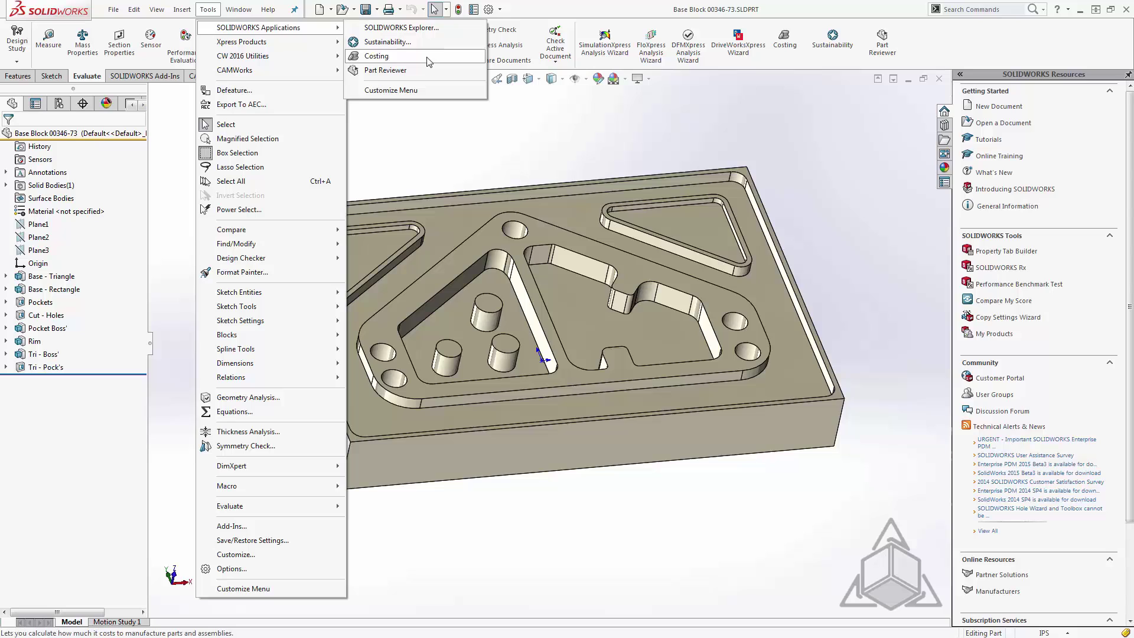
{"action": "left_click", "coordinate": [430, 155]}
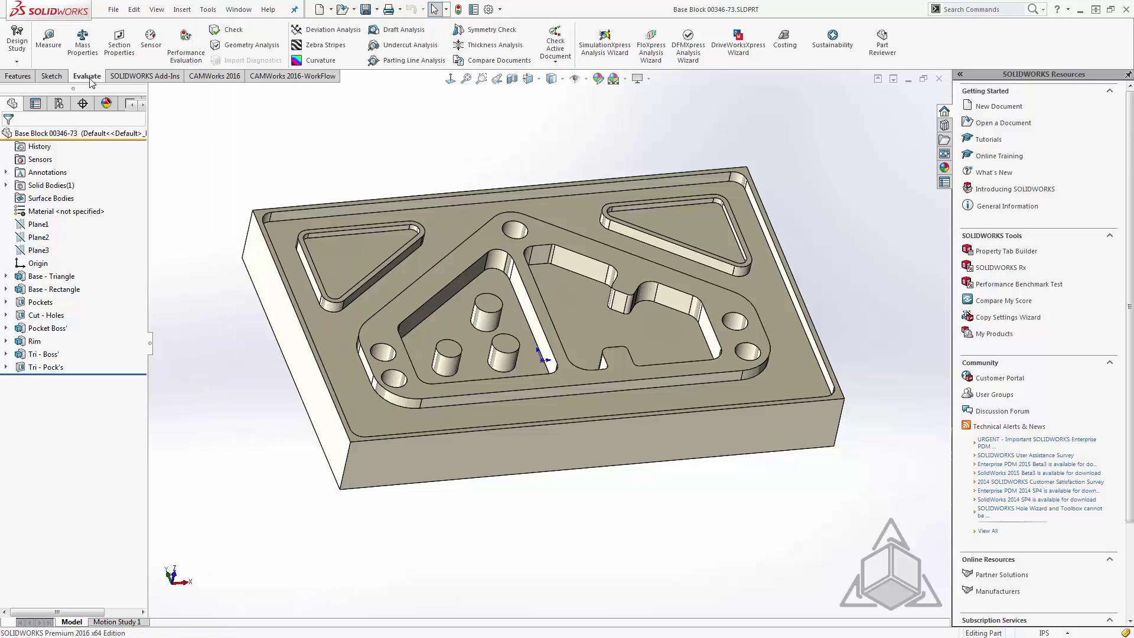
{"action": "right_click", "coordinate": [138, 78]}
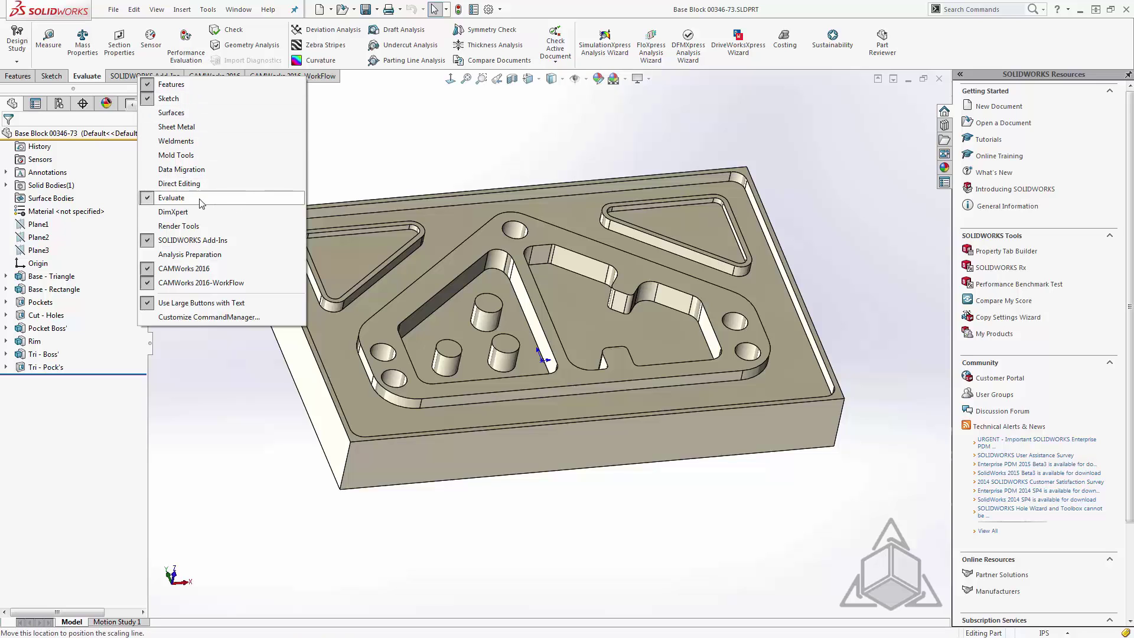
{"action": "left_click", "coordinate": [99, 80]}
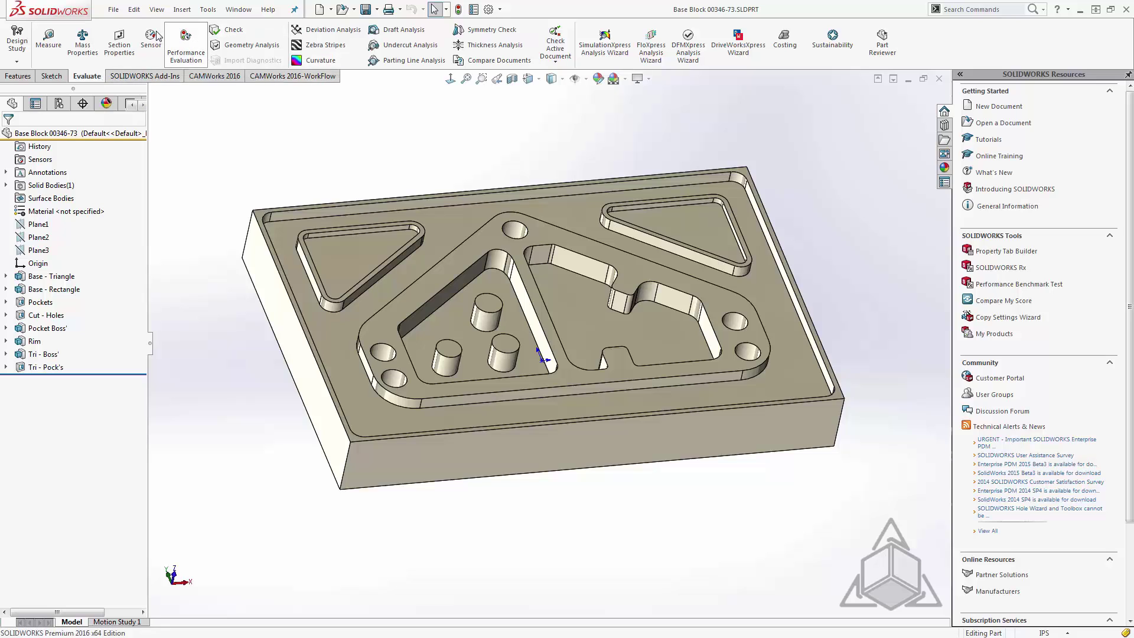
Step: Start Costing for the part with the Machining method and the machiningtemplate_default(englishstandard) template
{"action": "left_click", "coordinate": [791, 59]}
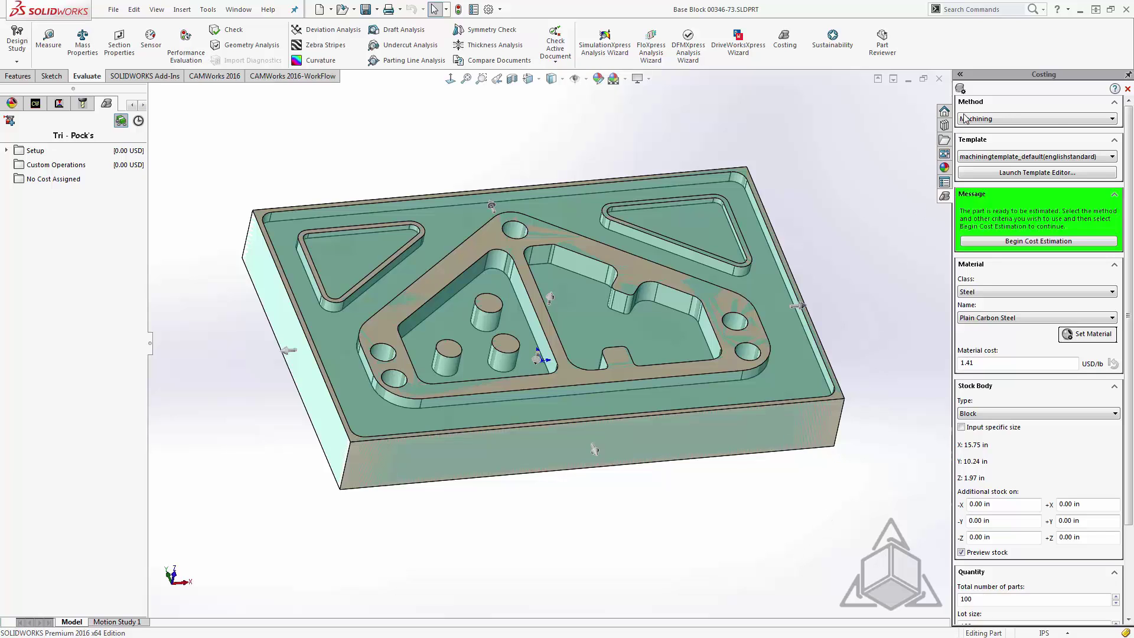
{"action": "left_click", "coordinate": [1057, 120]}
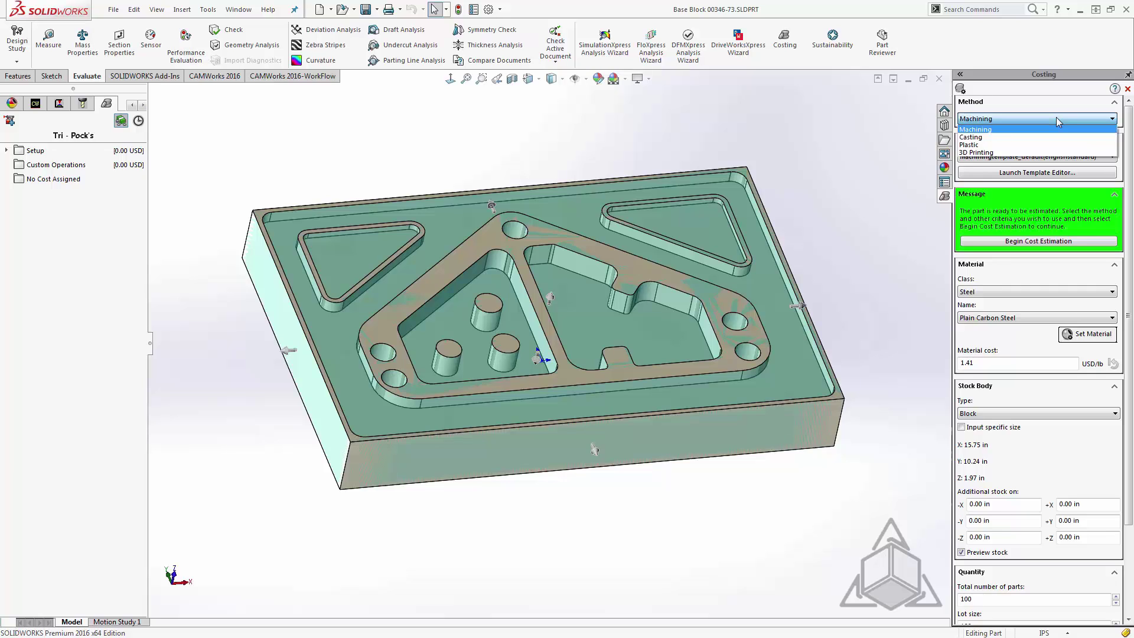
{"action": "left_click", "coordinate": [1056, 117]}
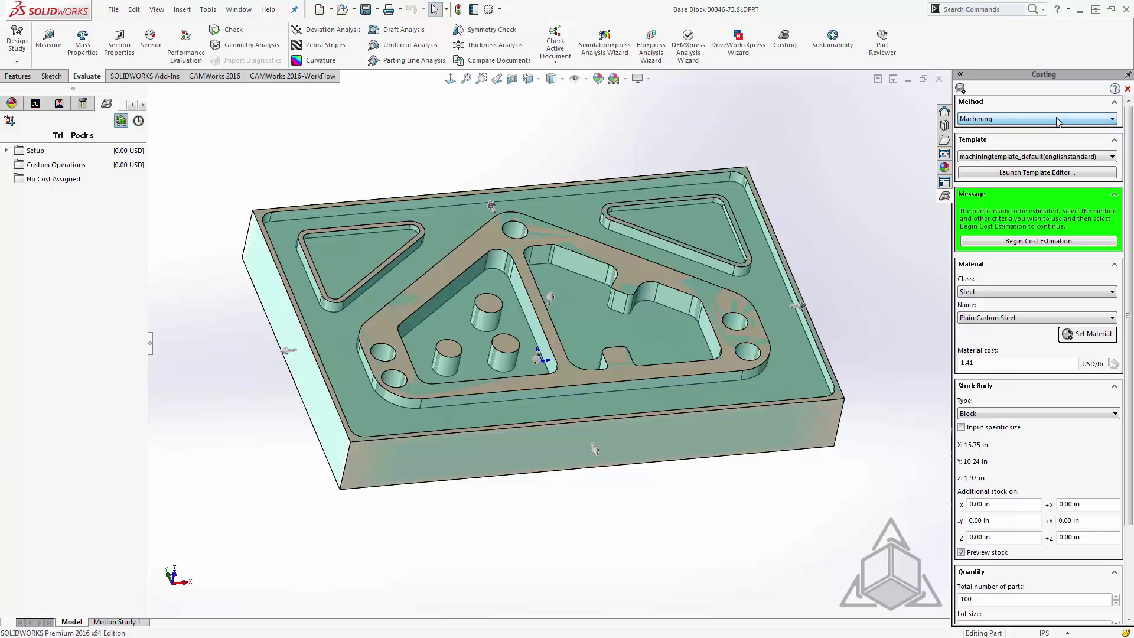
{"action": "left_click", "coordinate": [1048, 157]}
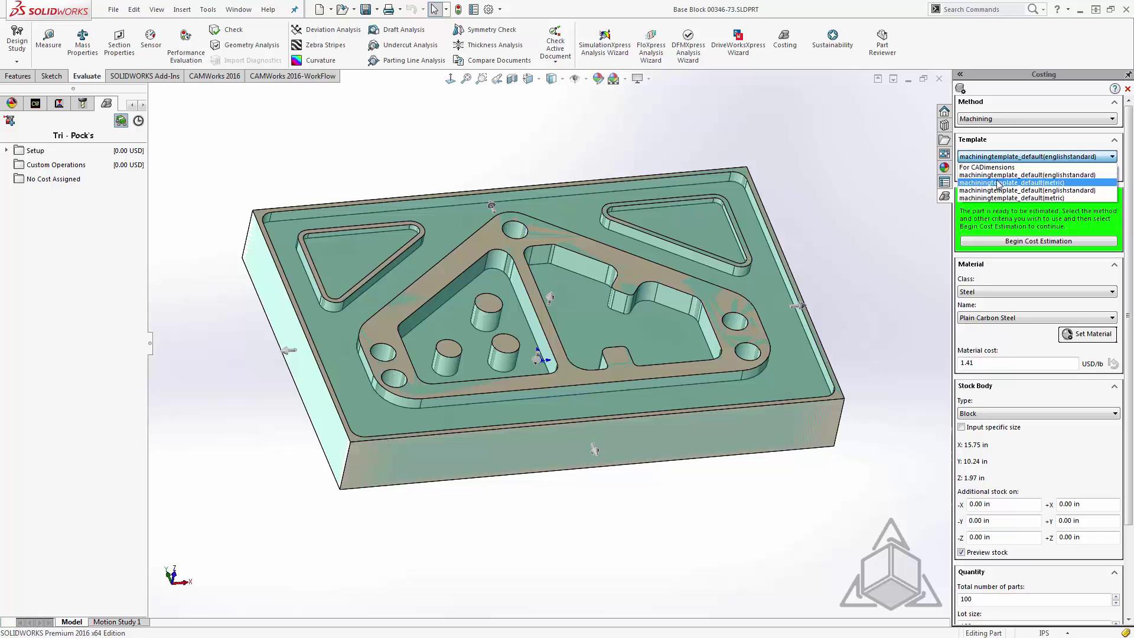
{"action": "left_click", "coordinate": [1063, 175]}
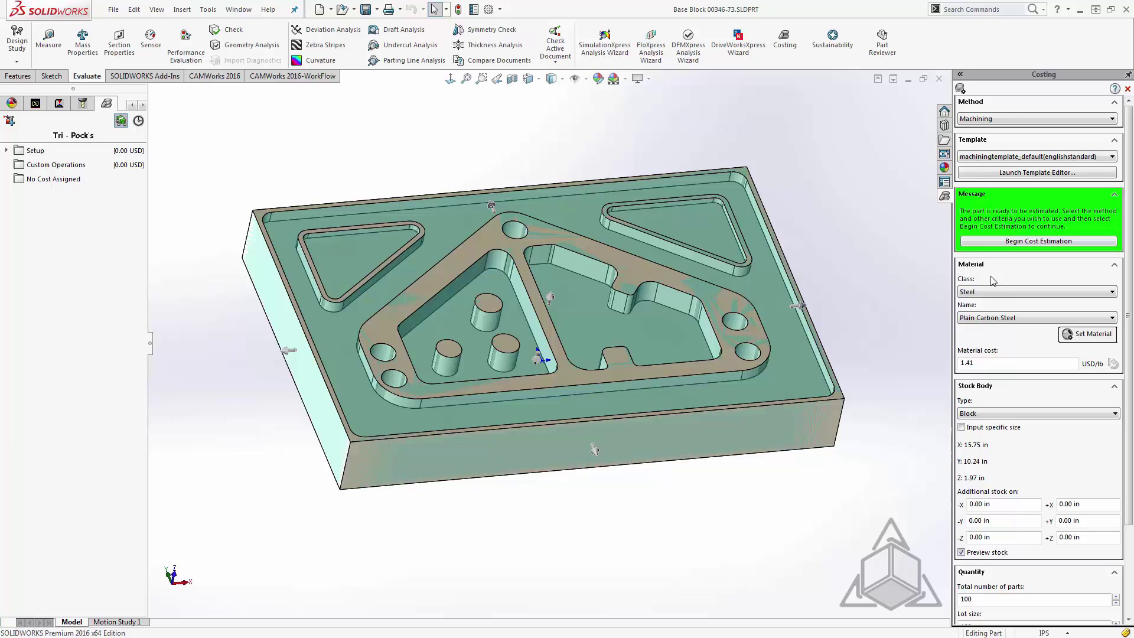
Step: Set the costing material class to Aluminium Alloys and run the cost estimation
{"action": "left_click", "coordinate": [984, 292]}
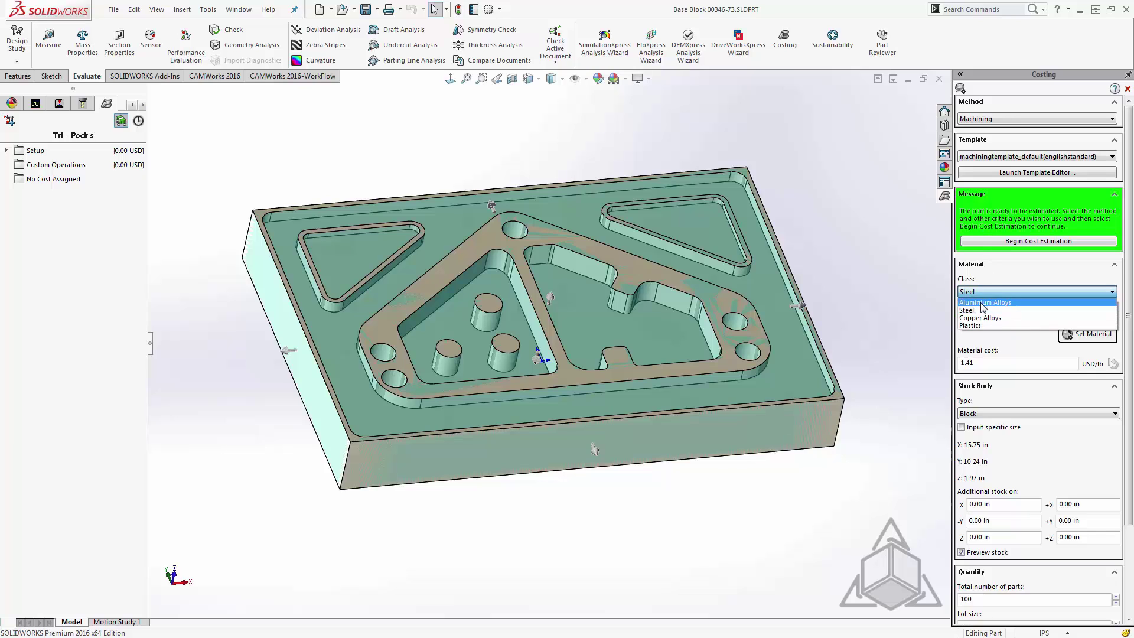
{"action": "left_click", "coordinate": [980, 304]}
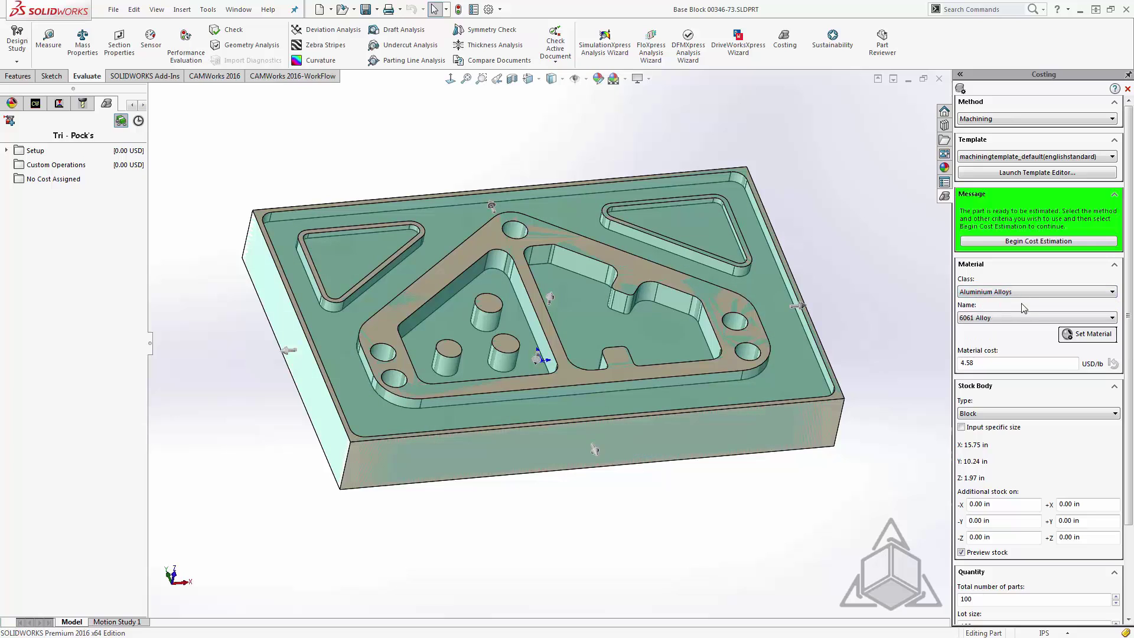
{"action": "left_click", "coordinate": [1002, 242]}
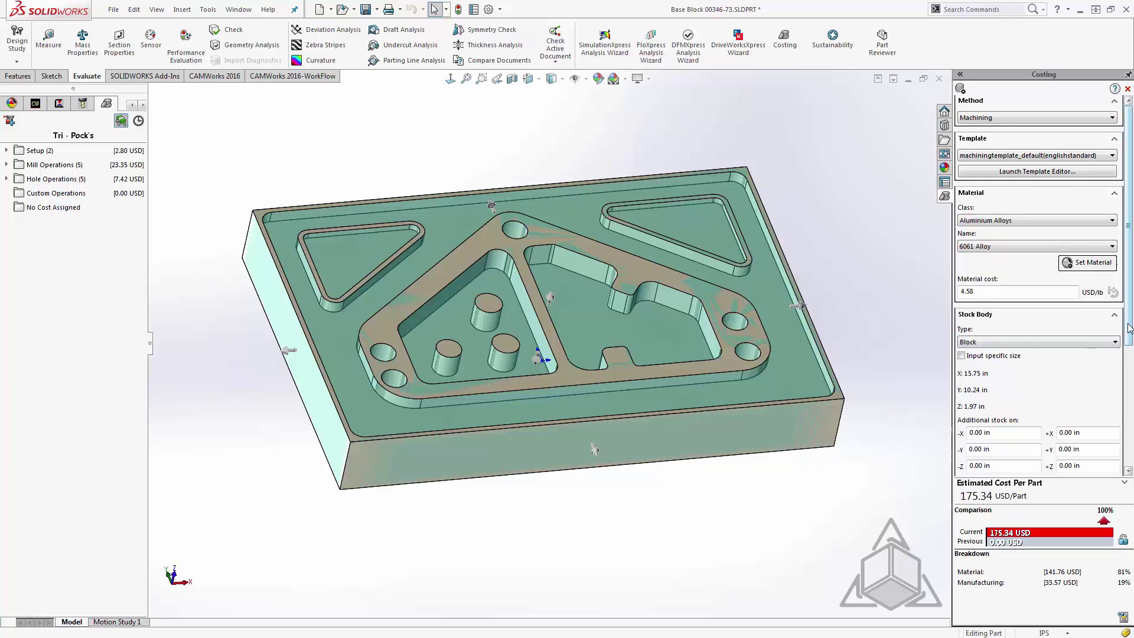
Step: Review the remaining costing settings and examine the costs of Operation Setup and Load and Unload Setup
{"action": "left_click_drag", "start_coordinate": [1130, 322], "coordinate": [1131, 444]}
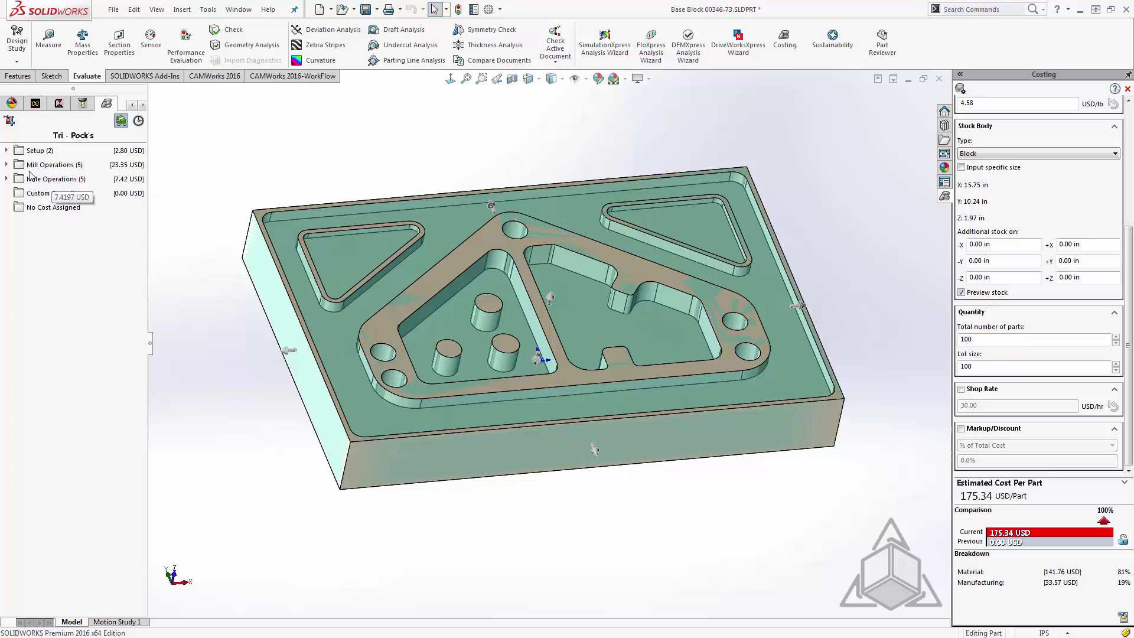
{"action": "left_click", "coordinate": [7, 151]}
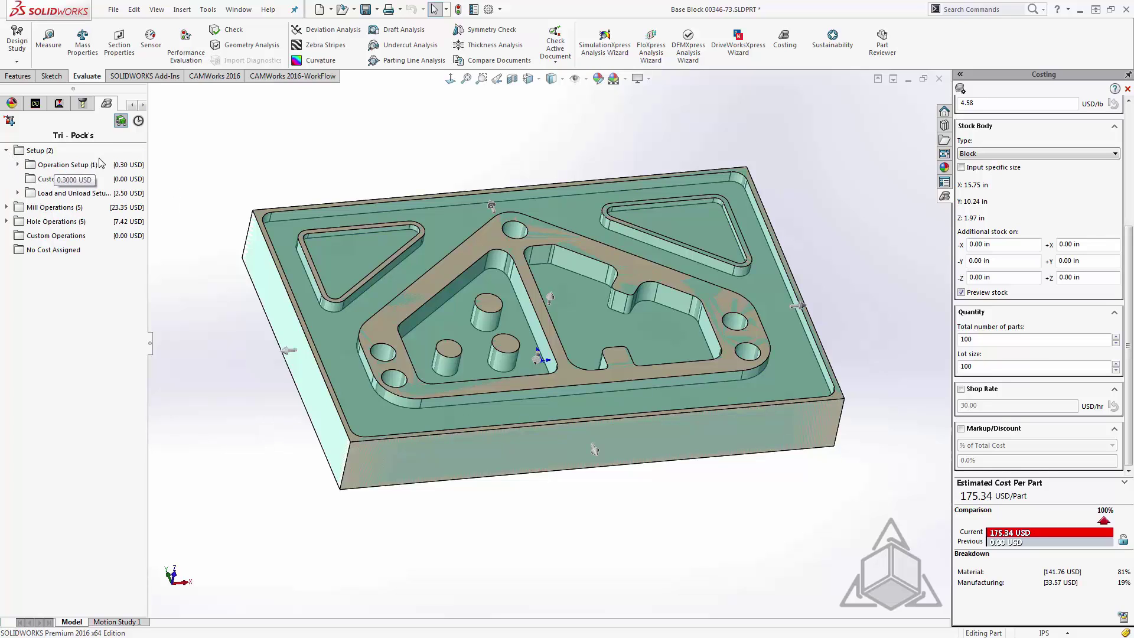
{"action": "left_click", "coordinate": [18, 164]}
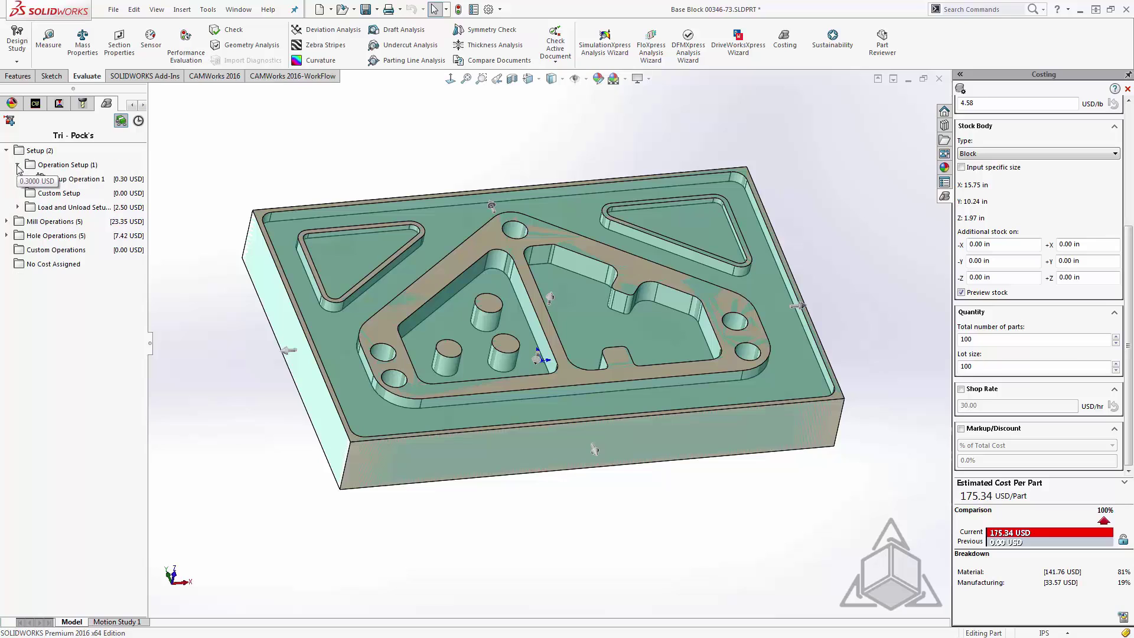
{"action": "left_click", "coordinate": [18, 208]}
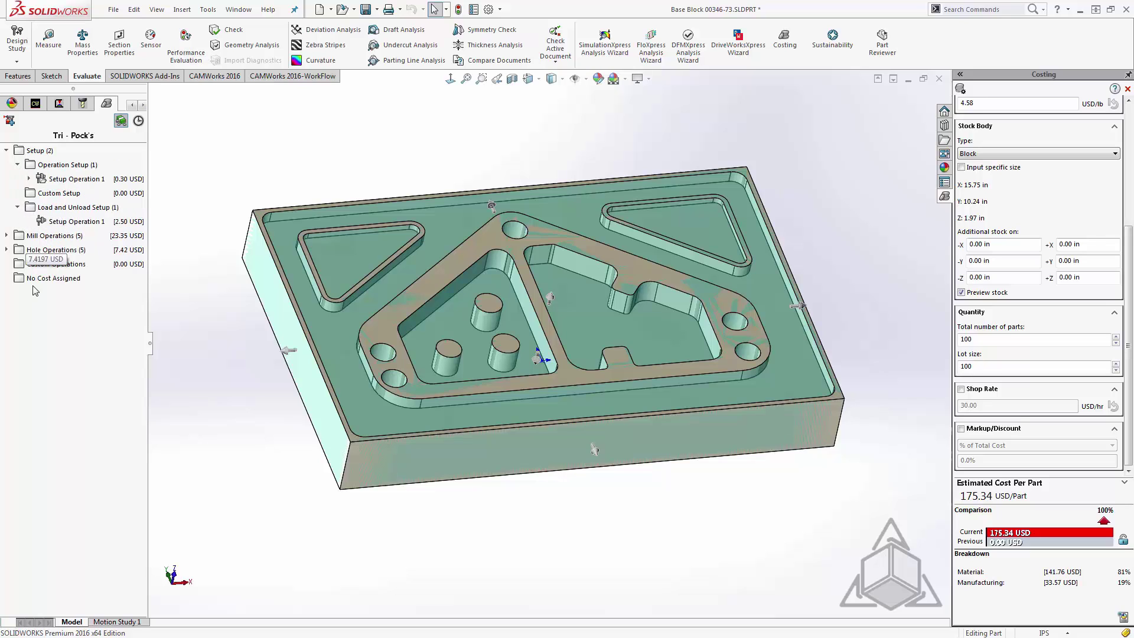
{"action": "left_click", "coordinate": [18, 208]}
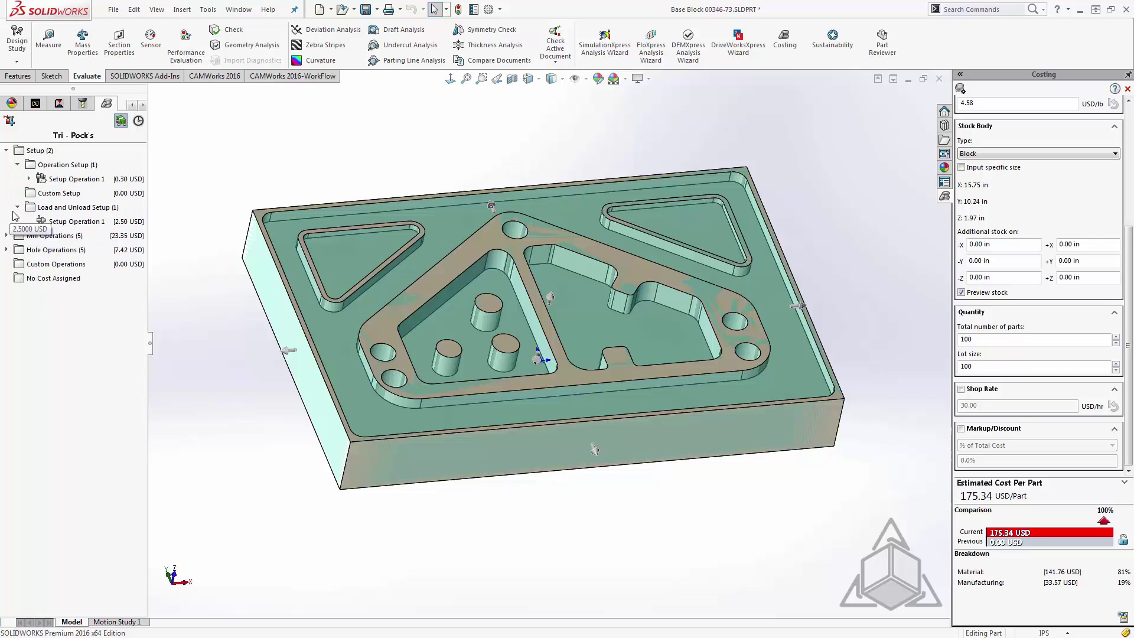
{"action": "left_click", "coordinate": [18, 165]}
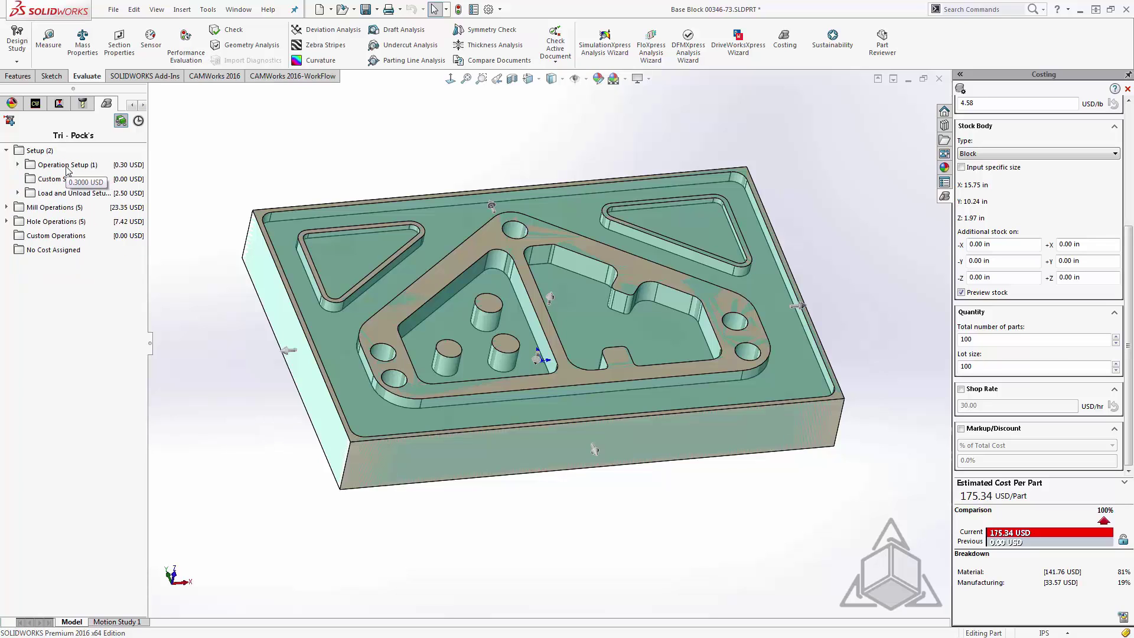
{"action": "left_click", "coordinate": [18, 165]}
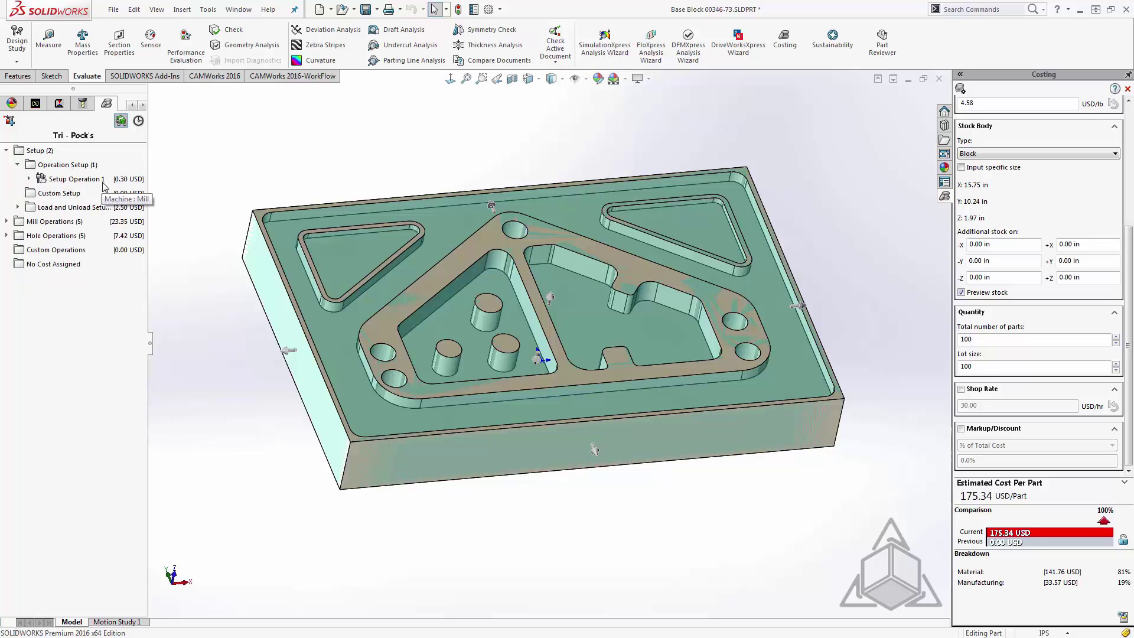
{"action": "right_click", "coordinate": [82, 185]}
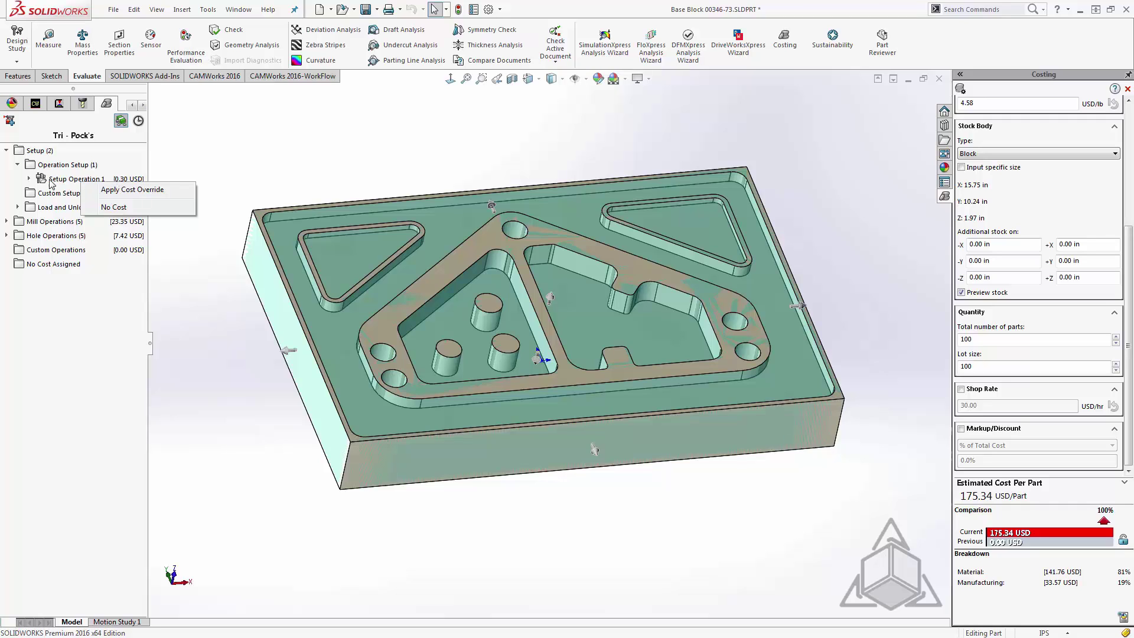
{"action": "left_click", "coordinate": [18, 164]}
{"action": "left_click", "coordinate": [6, 150]}
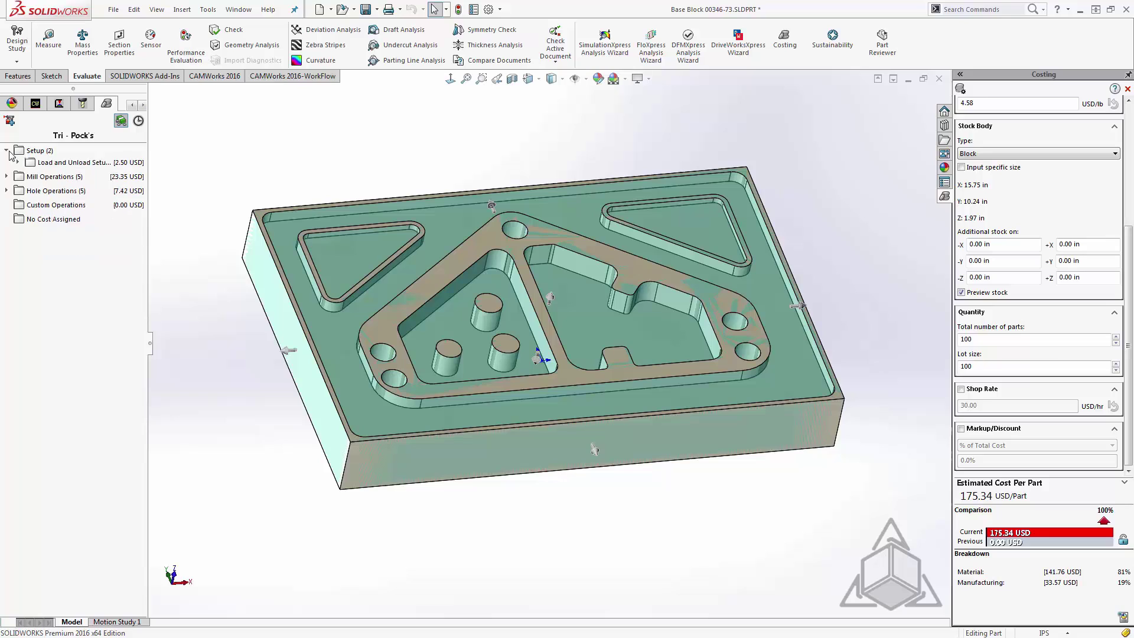
Step: Inspect Pocket 1 through Pocket 5 under Mill Operations by cost and by machining time
{"action": "left_click", "coordinate": [7, 164]}
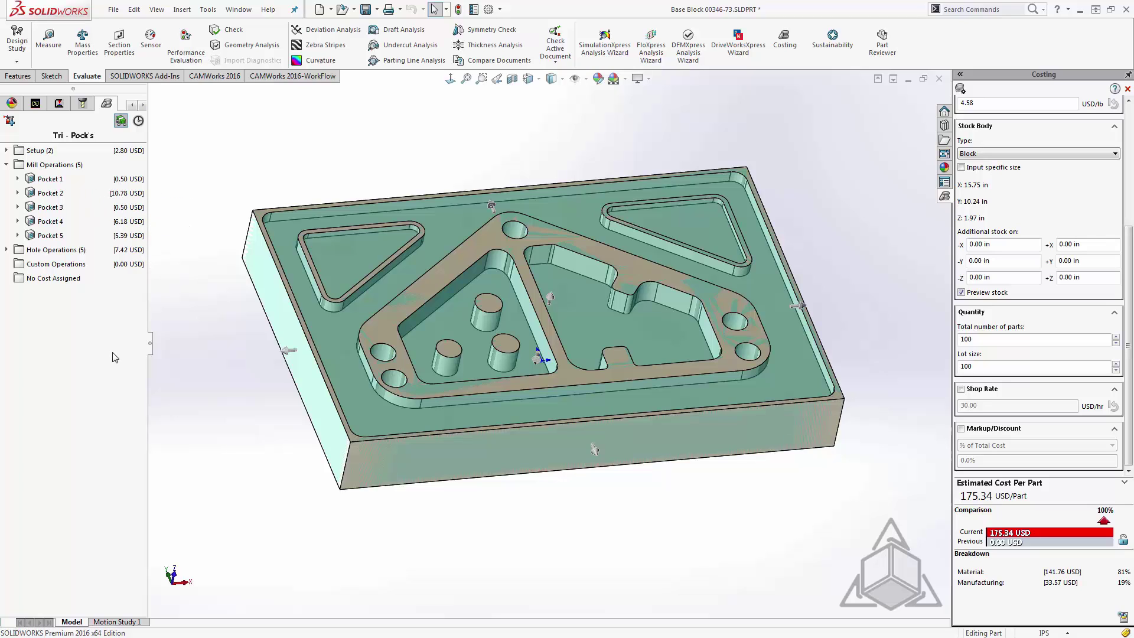
{"action": "left_click", "coordinate": [46, 180]}
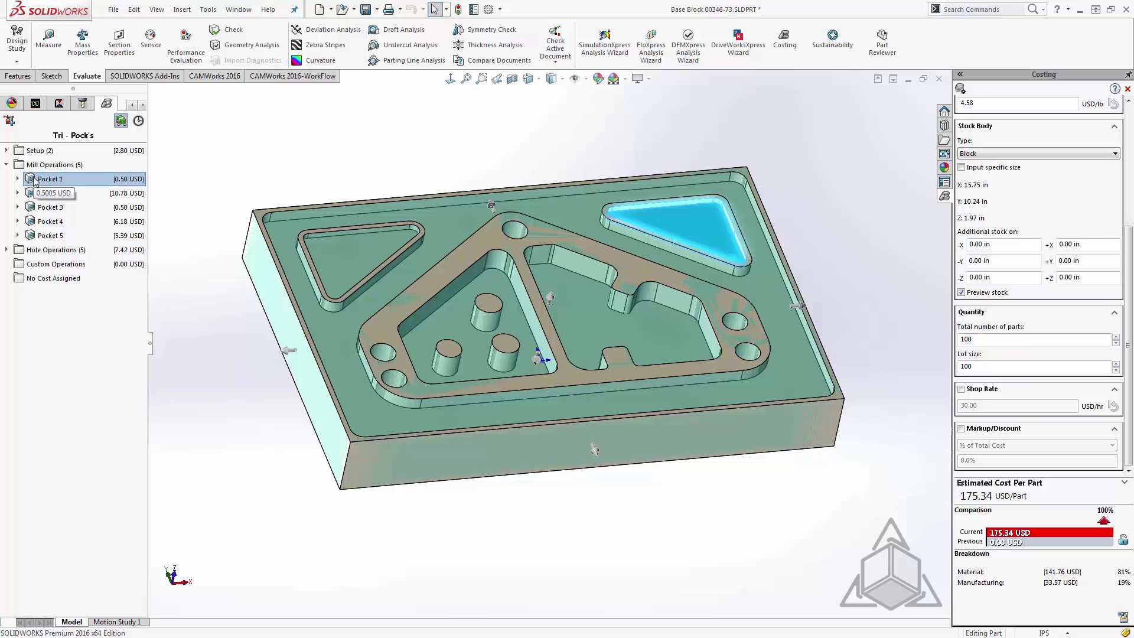
{"action": "left_click", "coordinate": [45, 193]}
{"action": "left_click", "coordinate": [48, 207]}
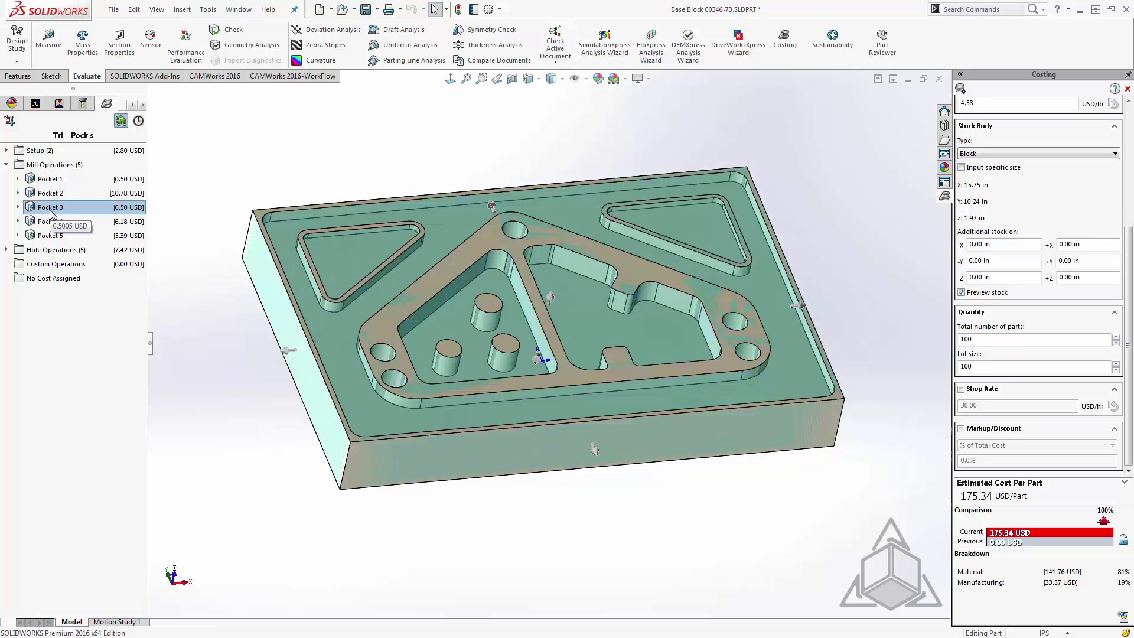
{"action": "left_click", "coordinate": [50, 224]}
{"action": "left_click", "coordinate": [50, 237]}
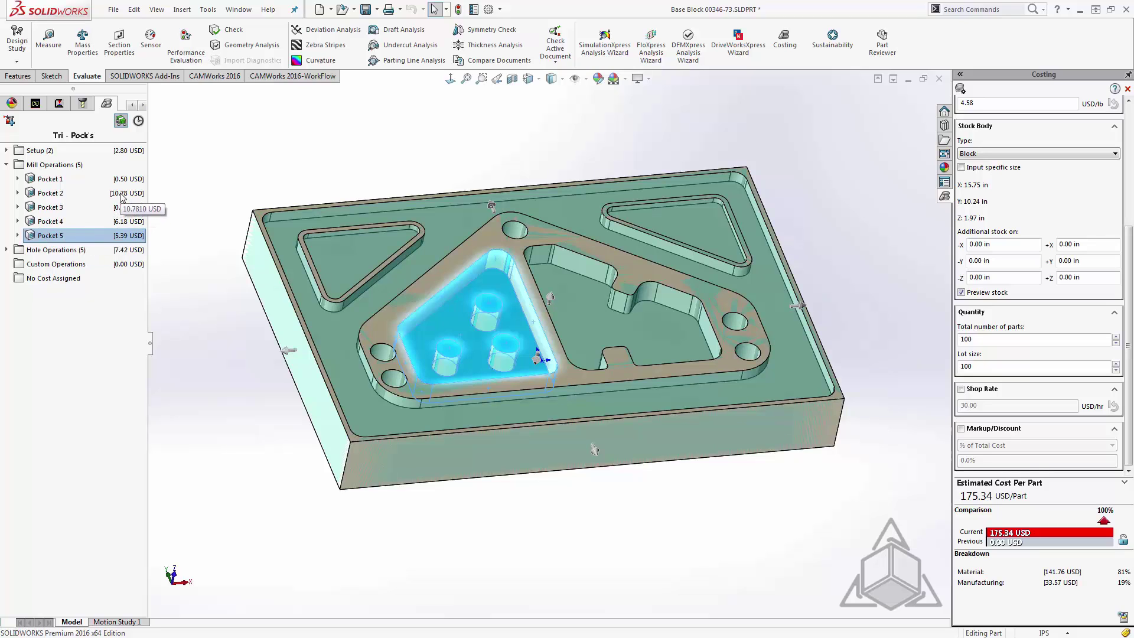
{"action": "left_click", "coordinate": [138, 121]}
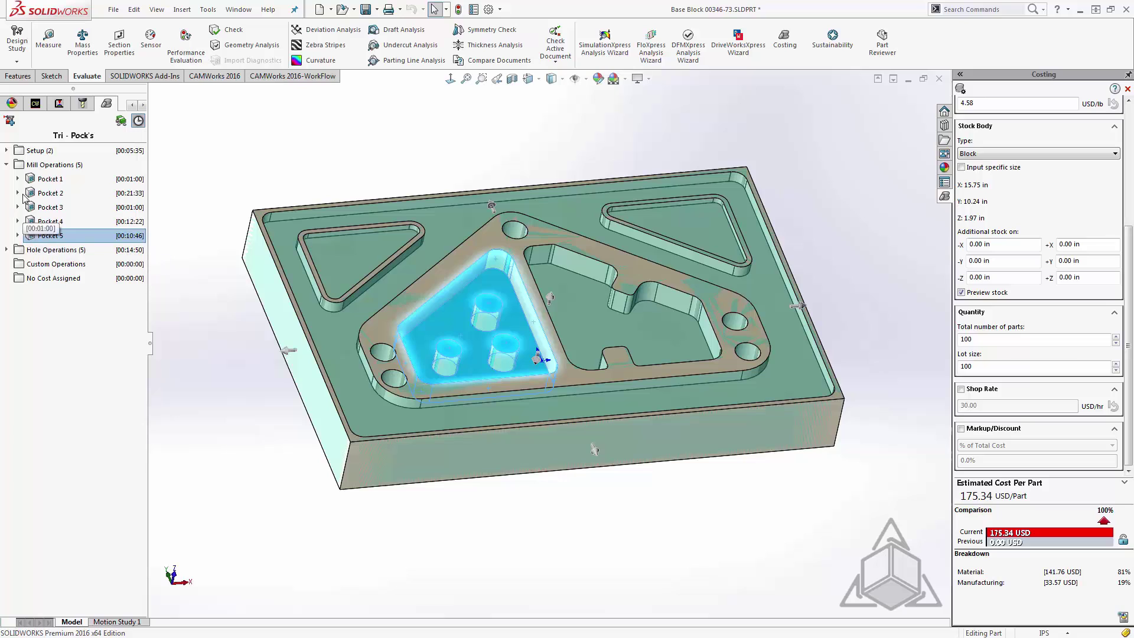
{"action": "left_click", "coordinate": [7, 166]}
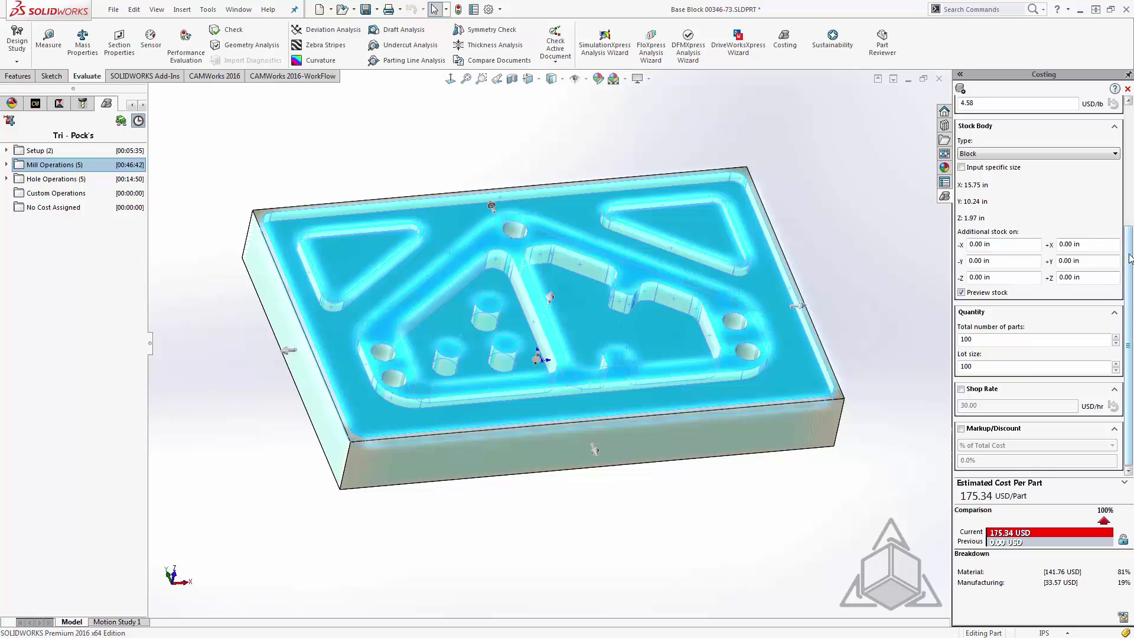
Step: Change the costing template to For CADimensions
{"action": "left_click_drag", "start_coordinate": [1129, 259], "coordinate": [1128, 137]}
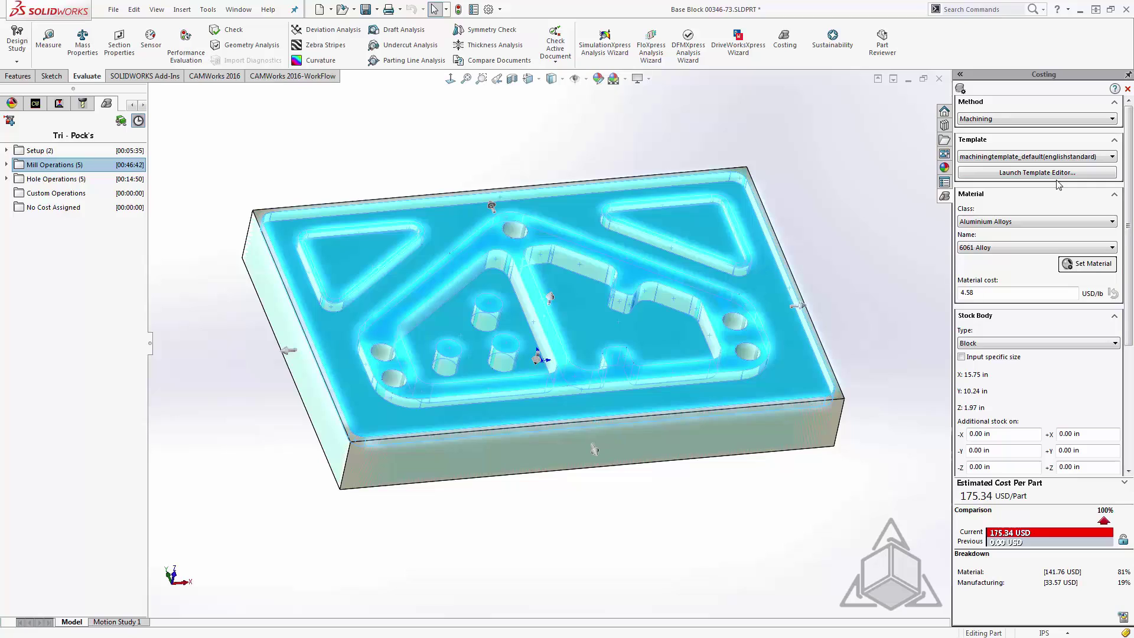
{"action": "left_click", "coordinate": [1016, 157]}
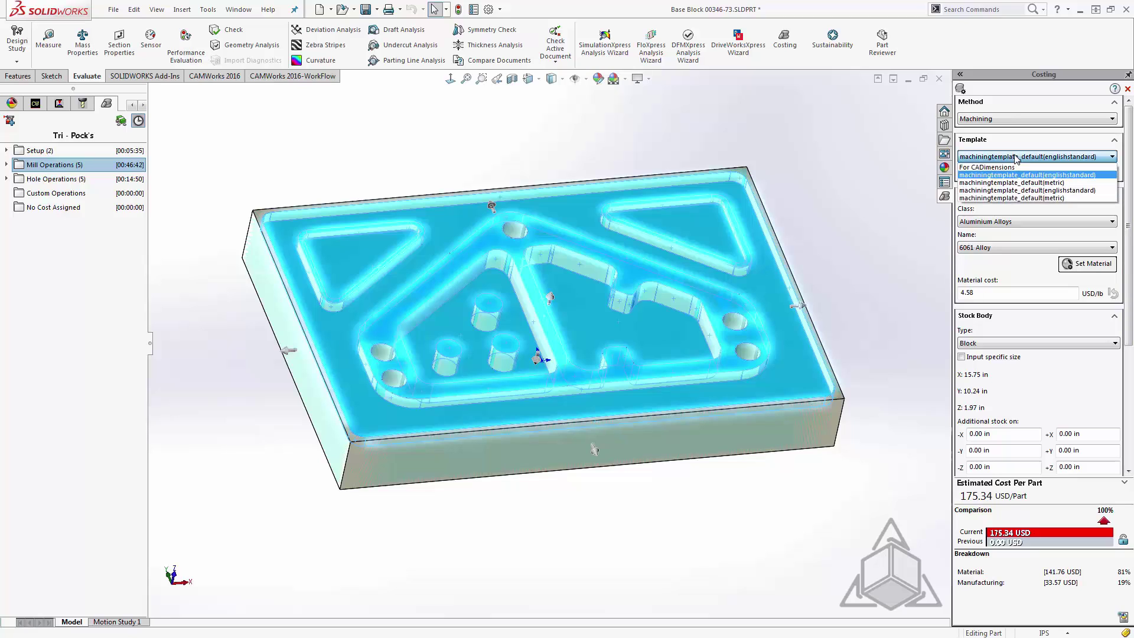
{"action": "left_click", "coordinate": [975, 168]}
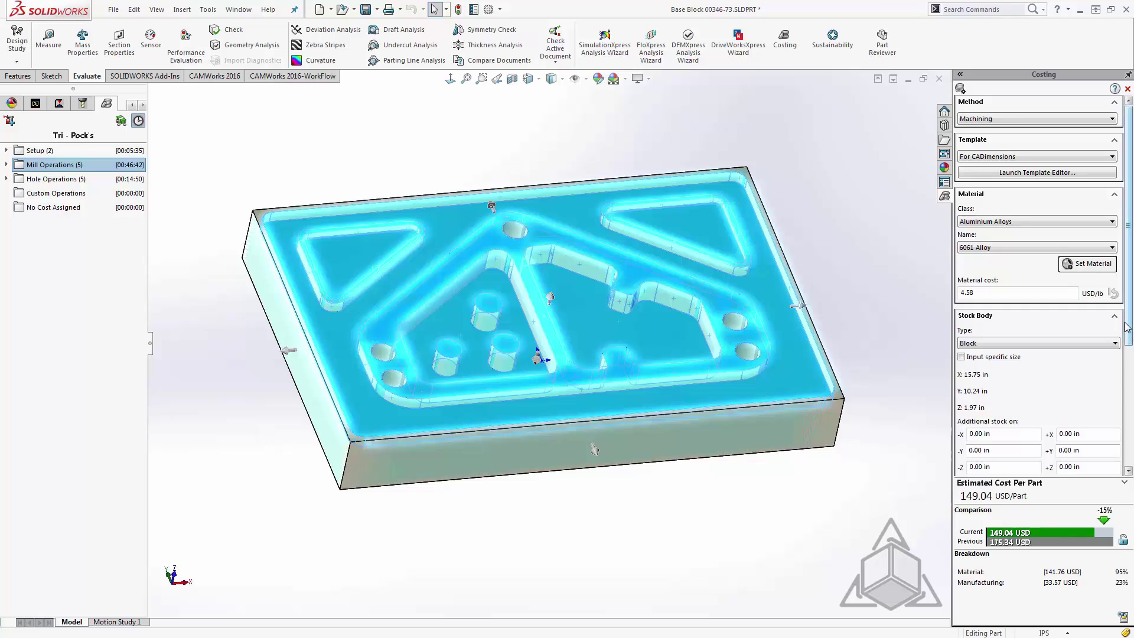
Step: Review the Costing Options defaults for manufacturing method, template, material and stock type
{"action": "left_click", "coordinate": [960, 89]}
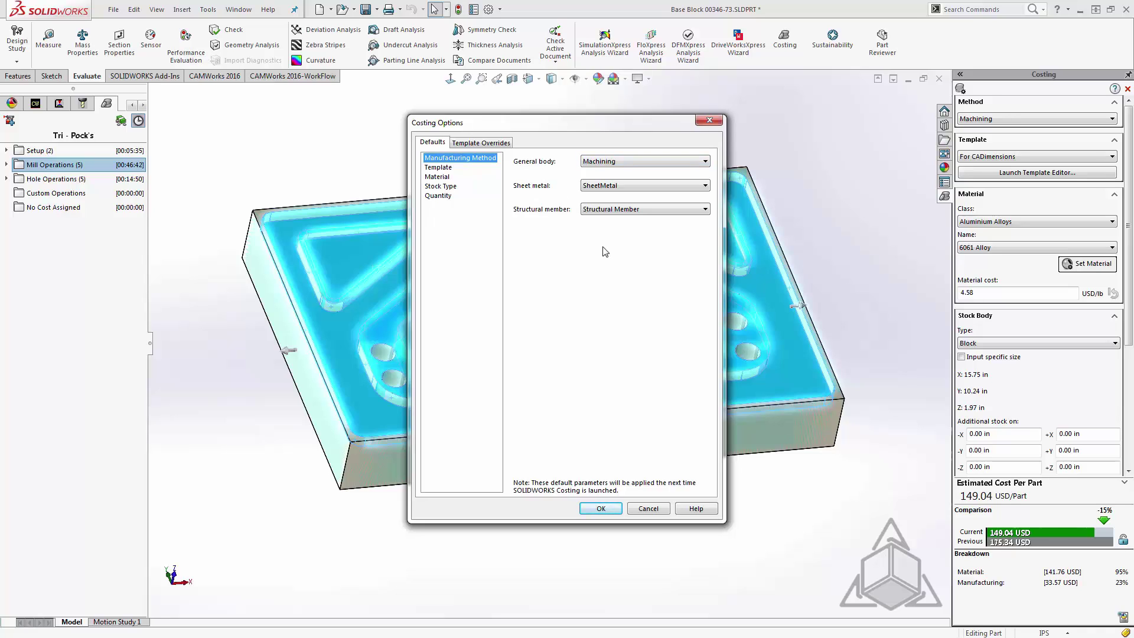
{"action": "left_click", "coordinate": [632, 187]}
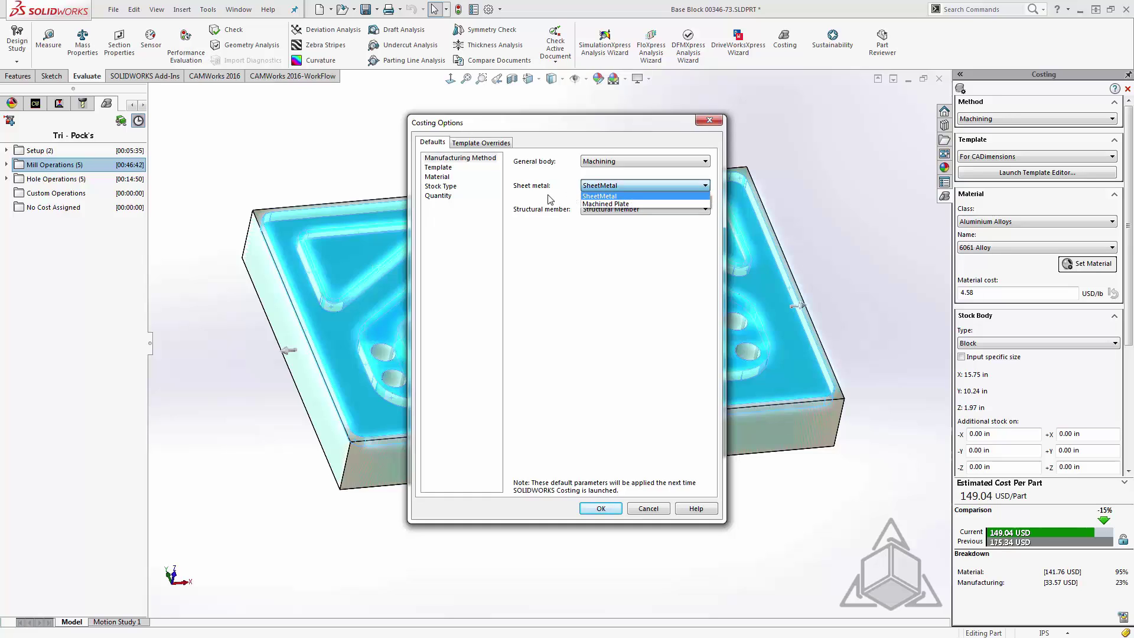
{"action": "left_click", "coordinate": [531, 190]}
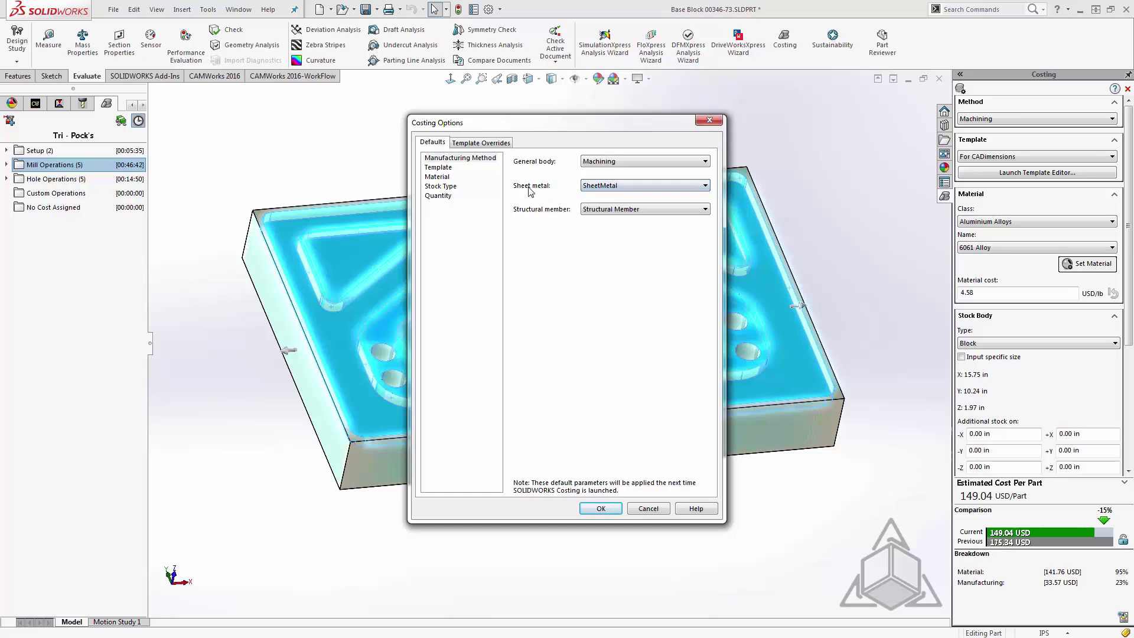
{"action": "left_click", "coordinate": [437, 169]}
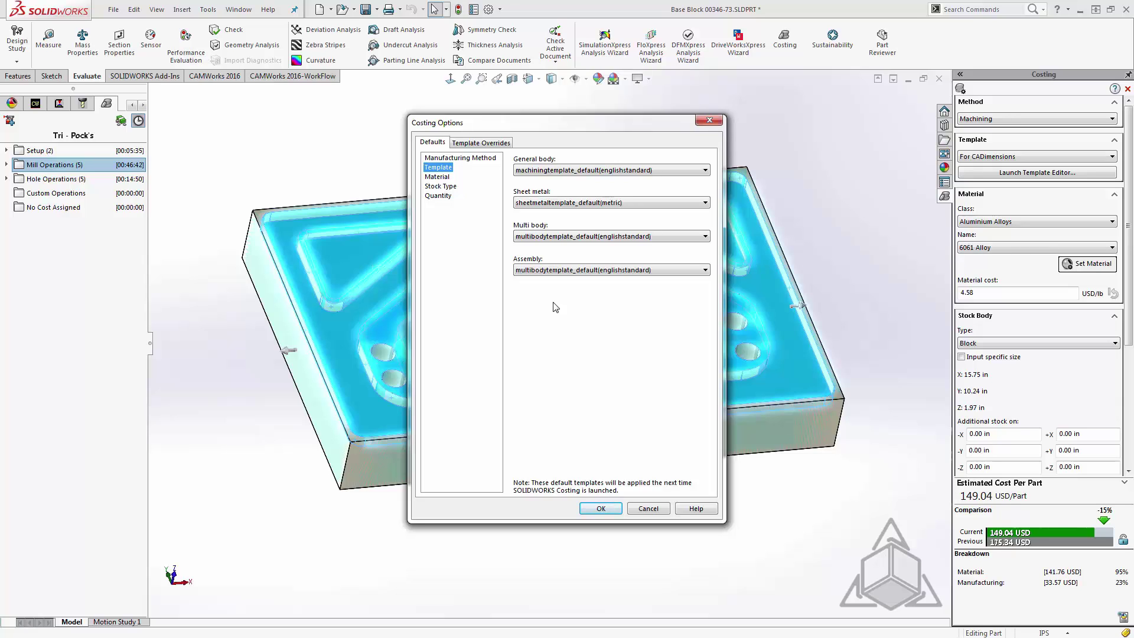
{"action": "left_click", "coordinate": [431, 177]}
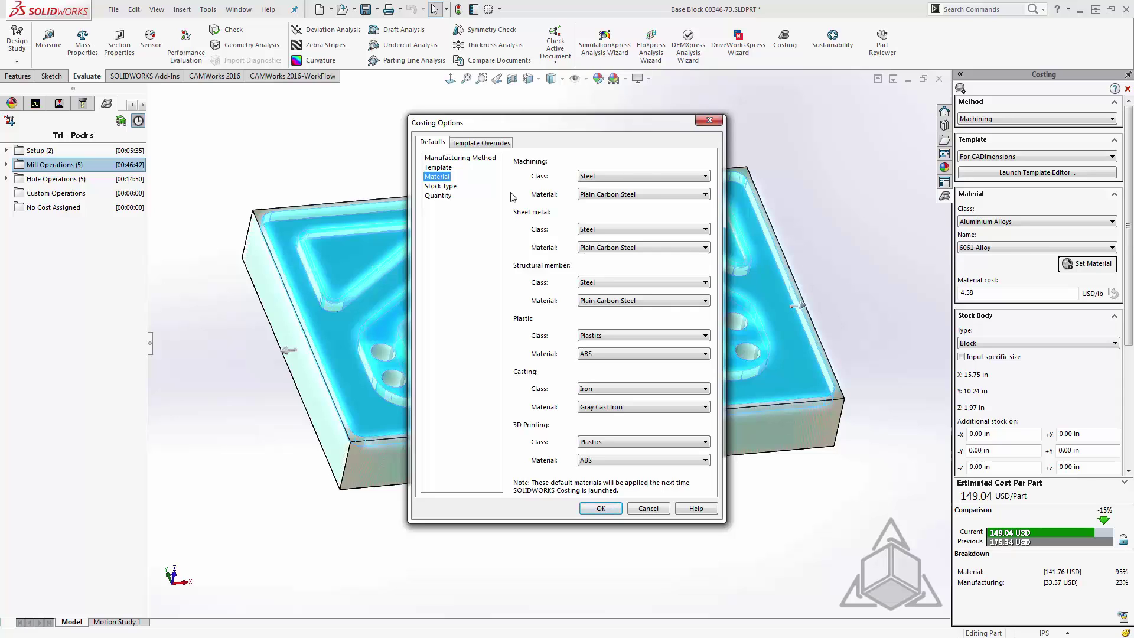
{"action": "left_click", "coordinate": [444, 187]}
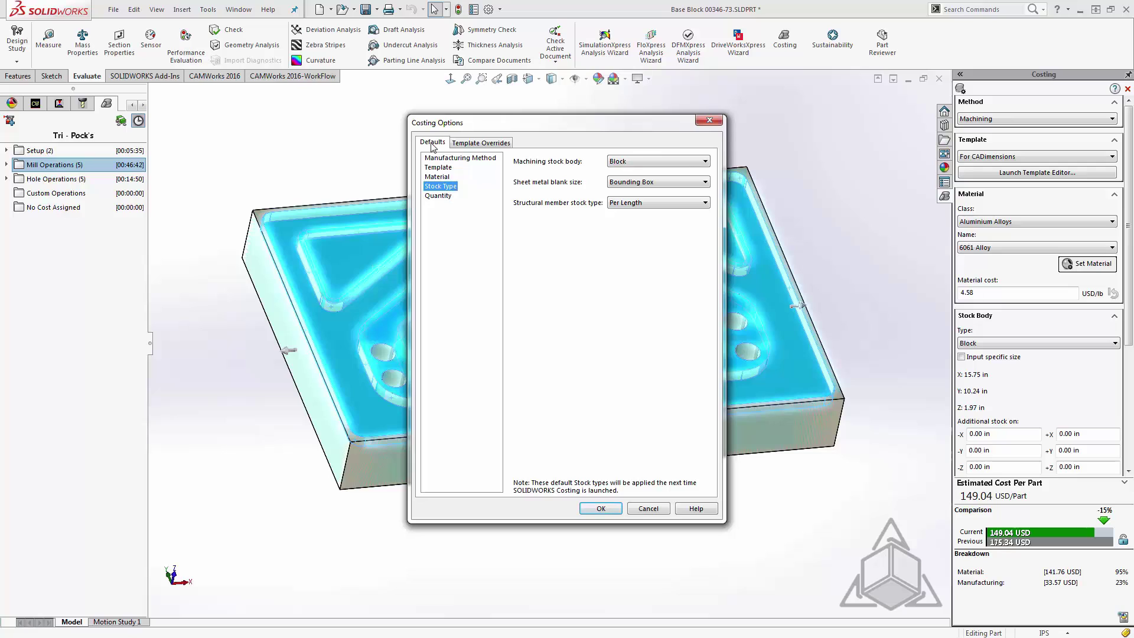
Step: Review the Template Overrides options, trying Cost per volume removed for volume features, and close the costing options without saving
{"action": "left_click", "coordinate": [466, 144]}
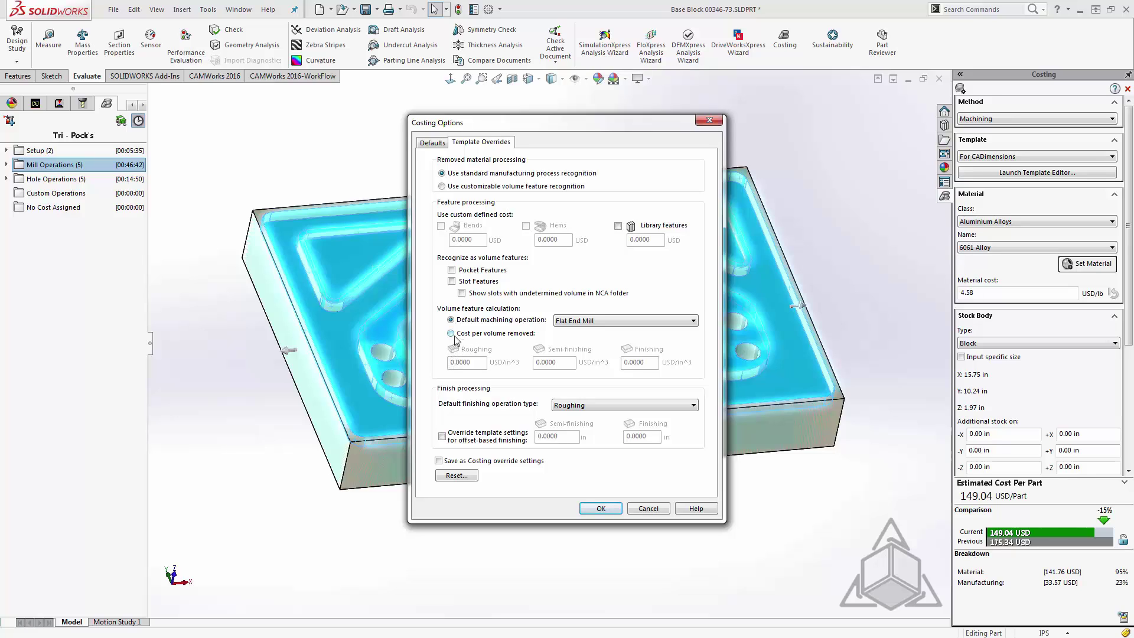
{"action": "left_click", "coordinate": [453, 335]}
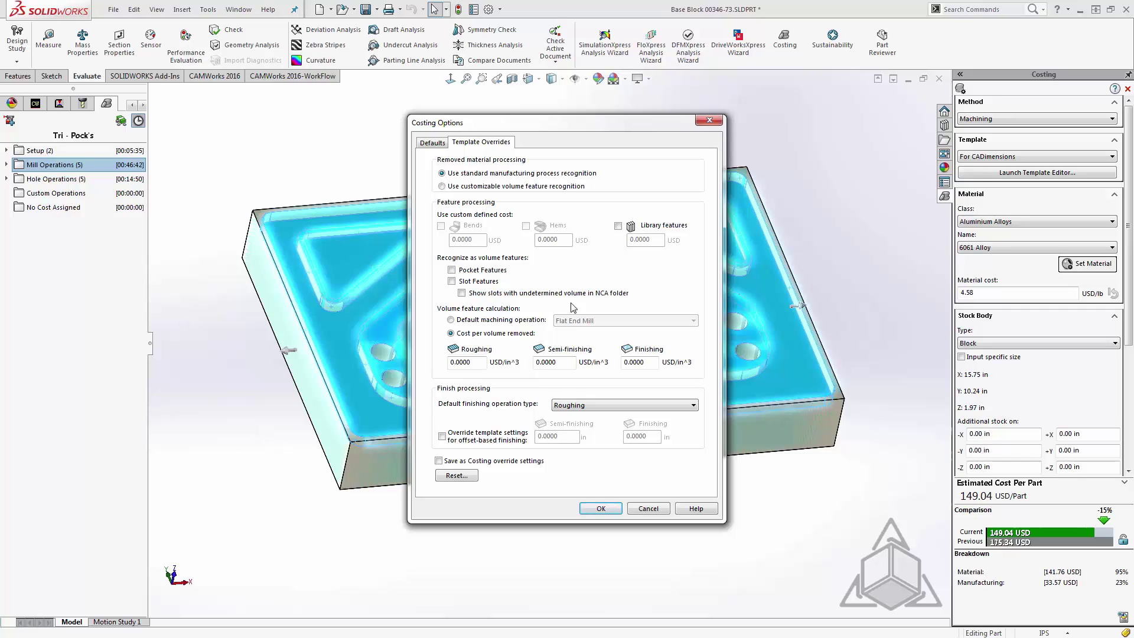
{"action": "left_click", "coordinate": [708, 121]}
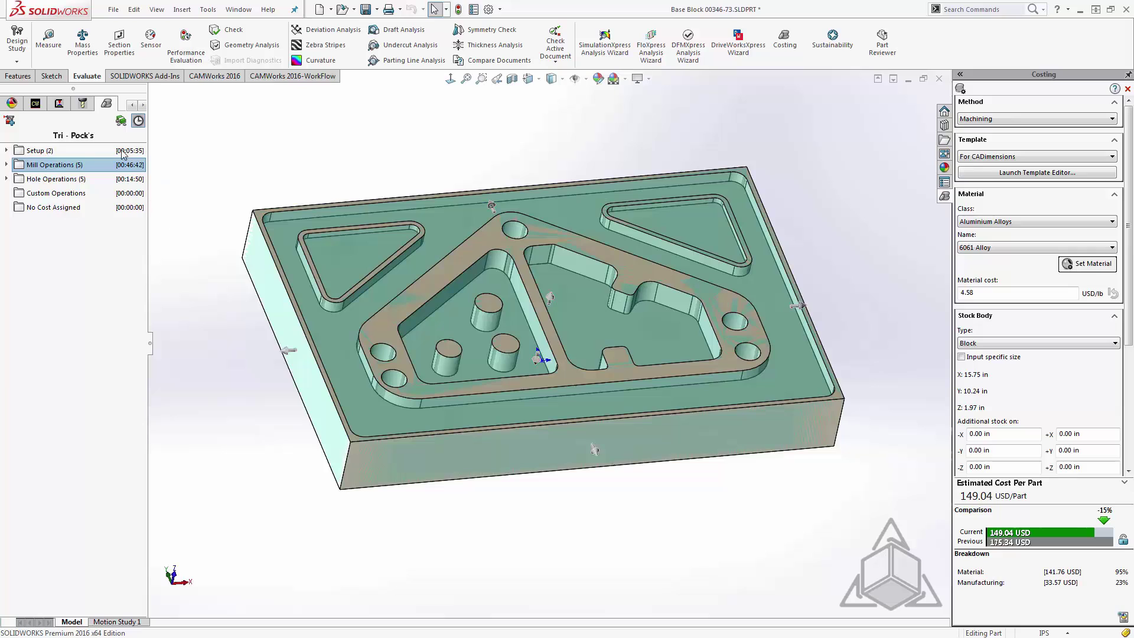
Step: Extract the machinable features of the Base Block part with CAMWorks
{"action": "left_click", "coordinate": [35, 104]}
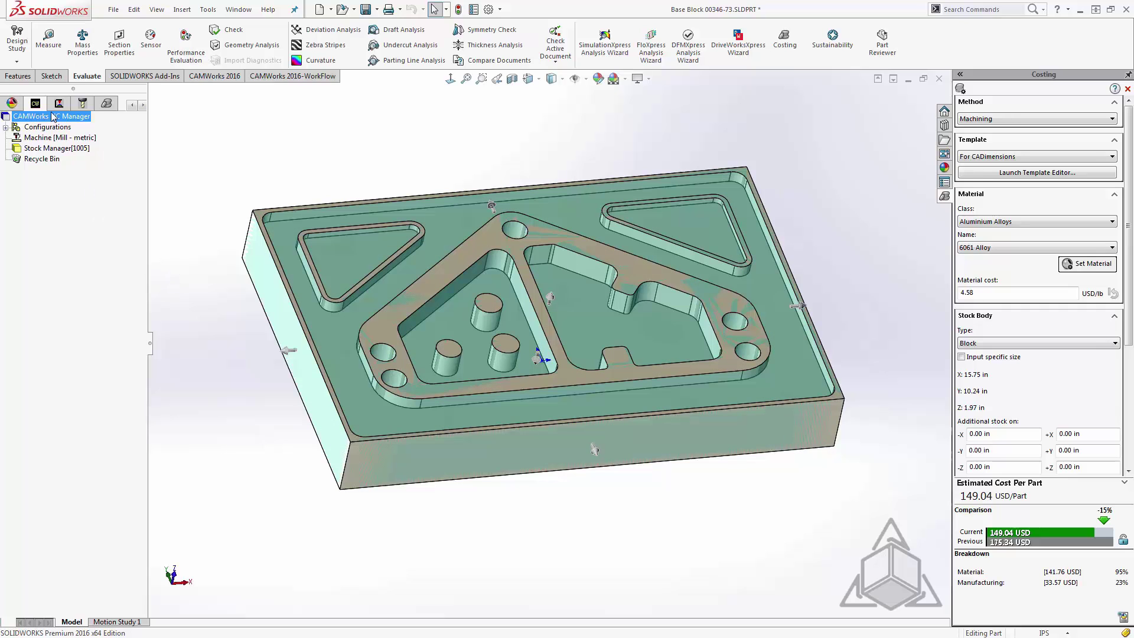
{"action": "left_click", "coordinate": [212, 81]}
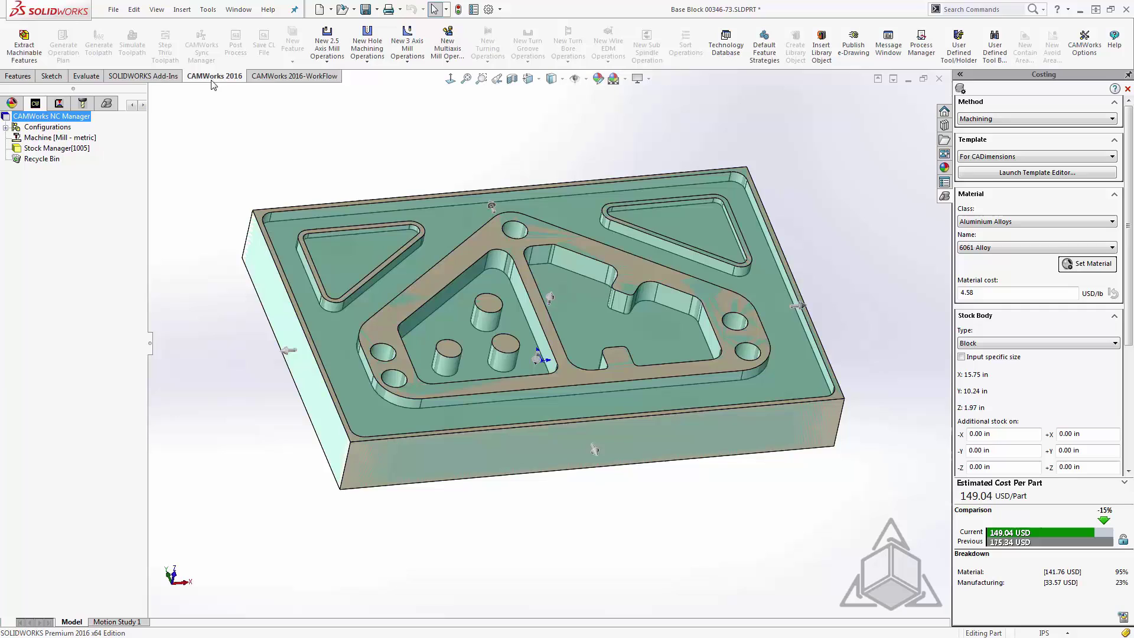
{"action": "left_click", "coordinate": [19, 59]}
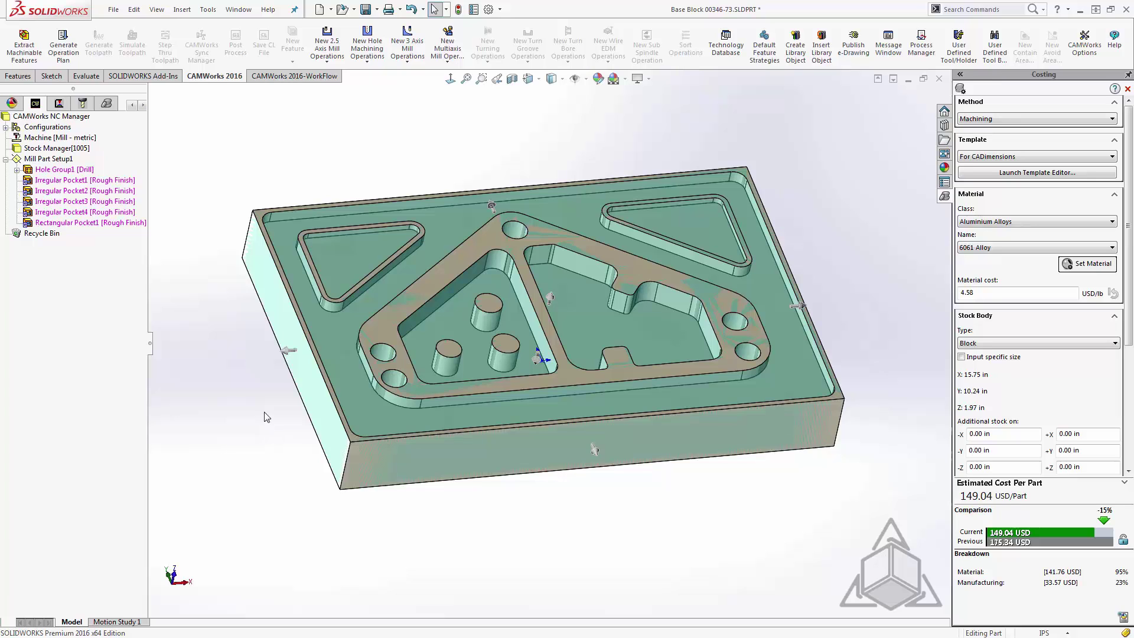
Step: Generate the operation plan and the toolpaths for Mill Part Setup1
{"action": "right_click", "coordinate": [45, 161]}
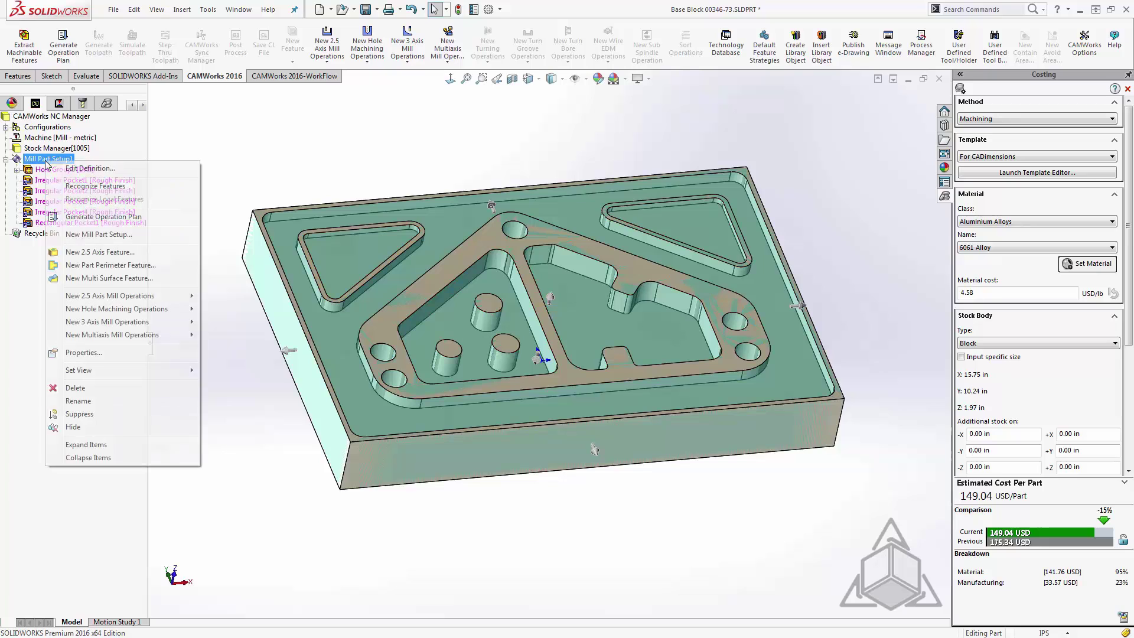
{"action": "left_click", "coordinate": [82, 217]}
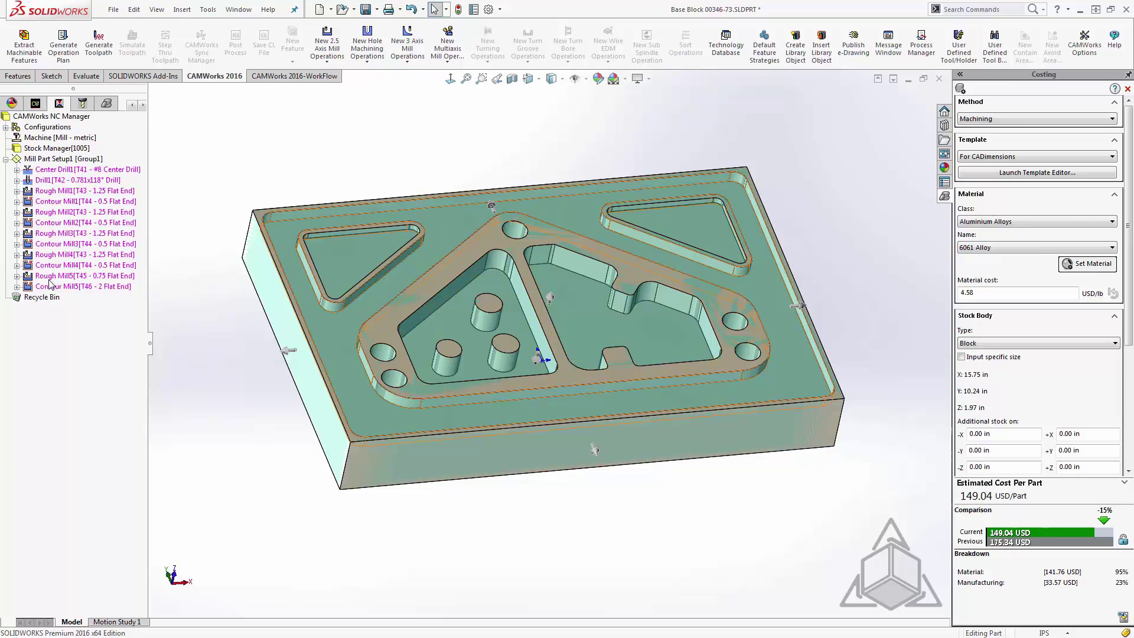
{"action": "right_click", "coordinate": [45, 159]}
{"action": "left_click", "coordinate": [52, 184]}
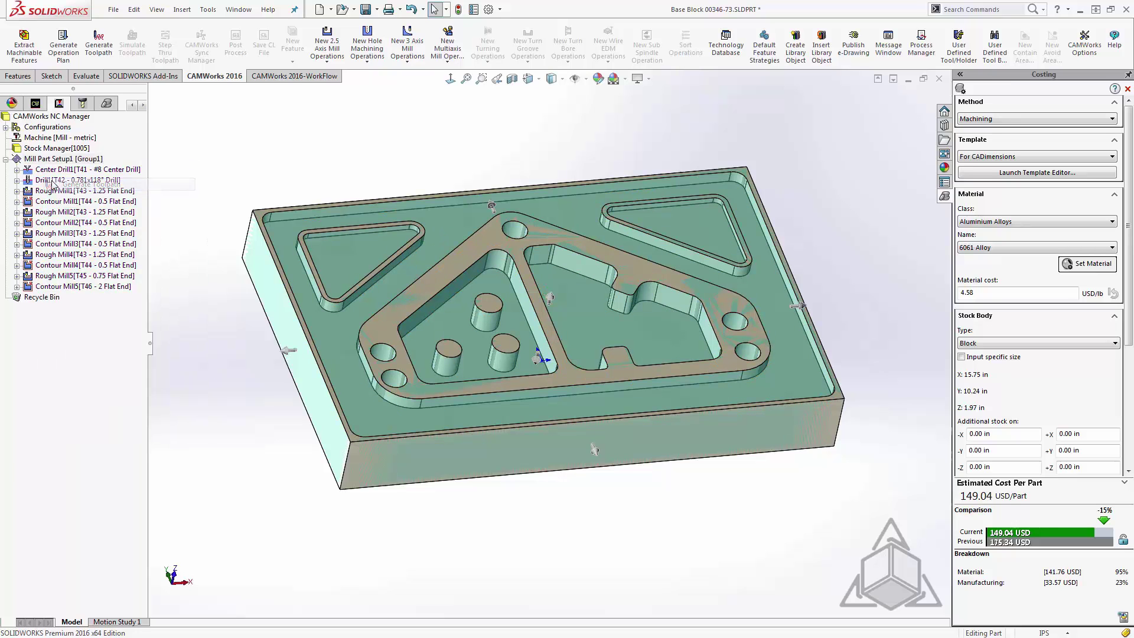
Step: Simulate the toolpaths of Mill Part Setup1 through to the end, inspect the machined stock and close the simulation
{"action": "right_click", "coordinate": [69, 160]}
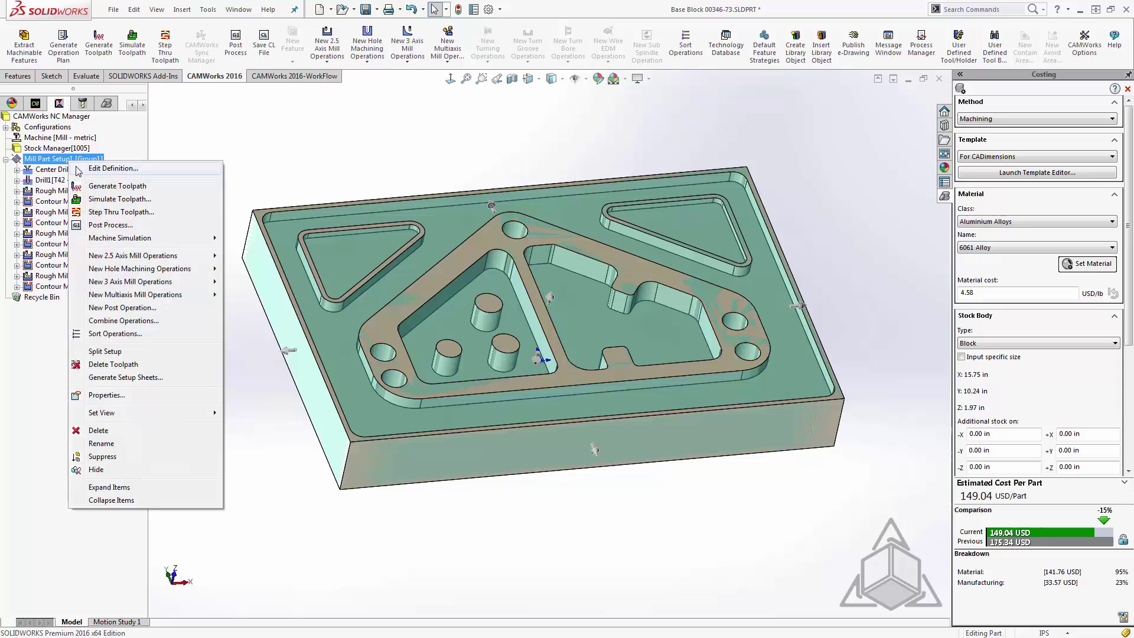
{"action": "left_click", "coordinate": [118, 199]}
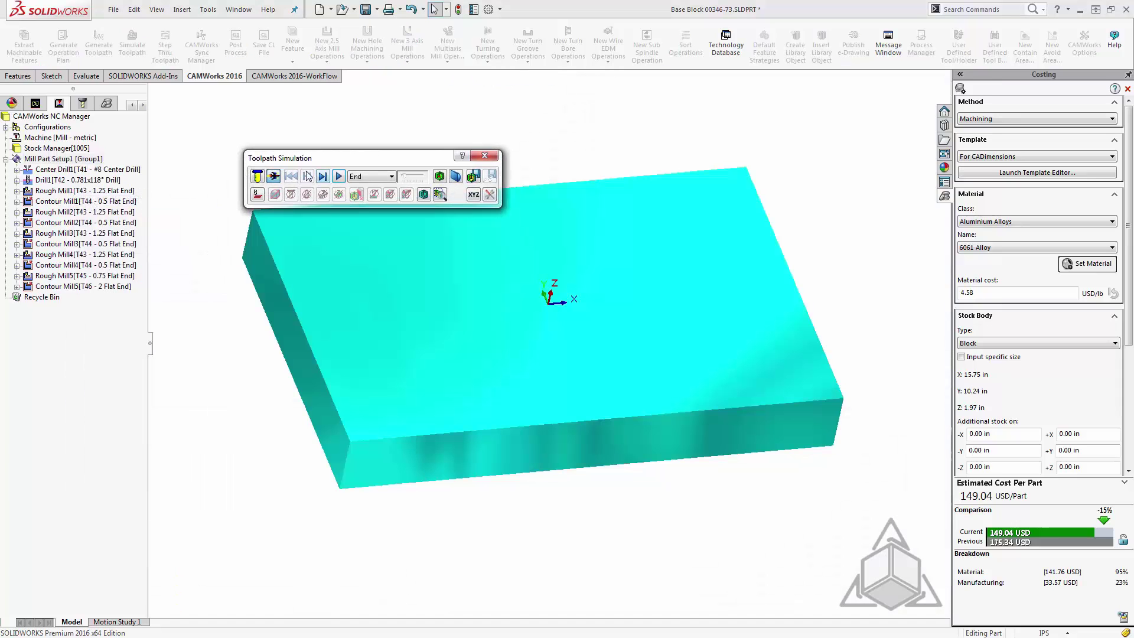
{"action": "left_click", "coordinate": [340, 176]}
{"action": "left_click_drag", "start_coordinate": [417, 170], "coordinate": [338, 135]}
{"action": "middle_click_drag", "start_coordinate": [441, 278], "coordinate": [432, 339]}
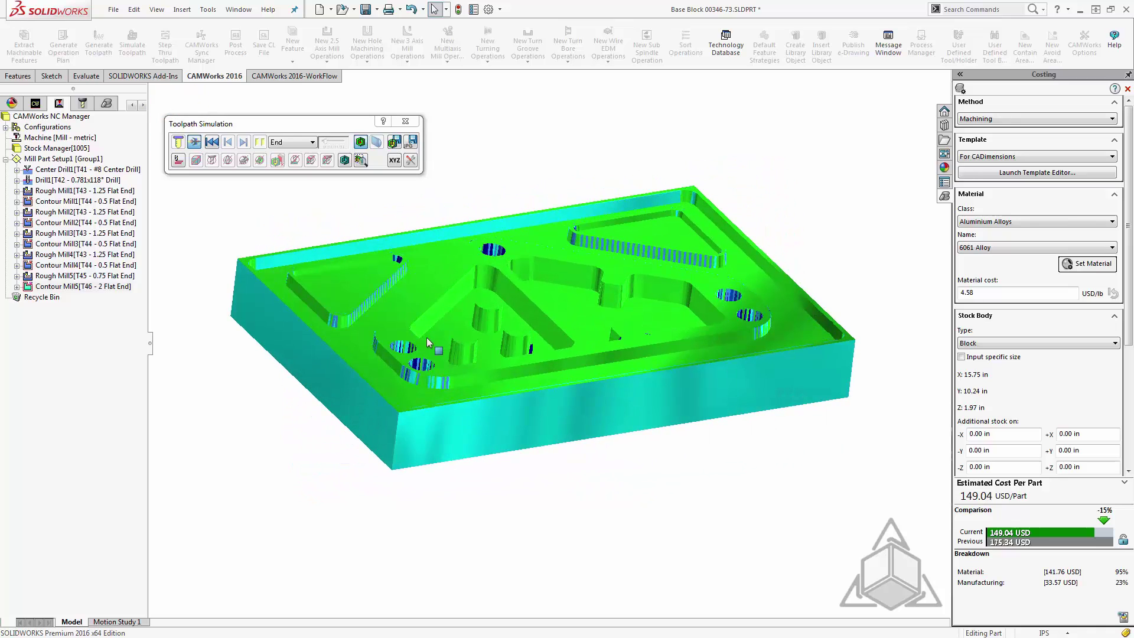
{"action": "middle_click_drag", "start_coordinate": [455, 353], "coordinate": [455, 343]}
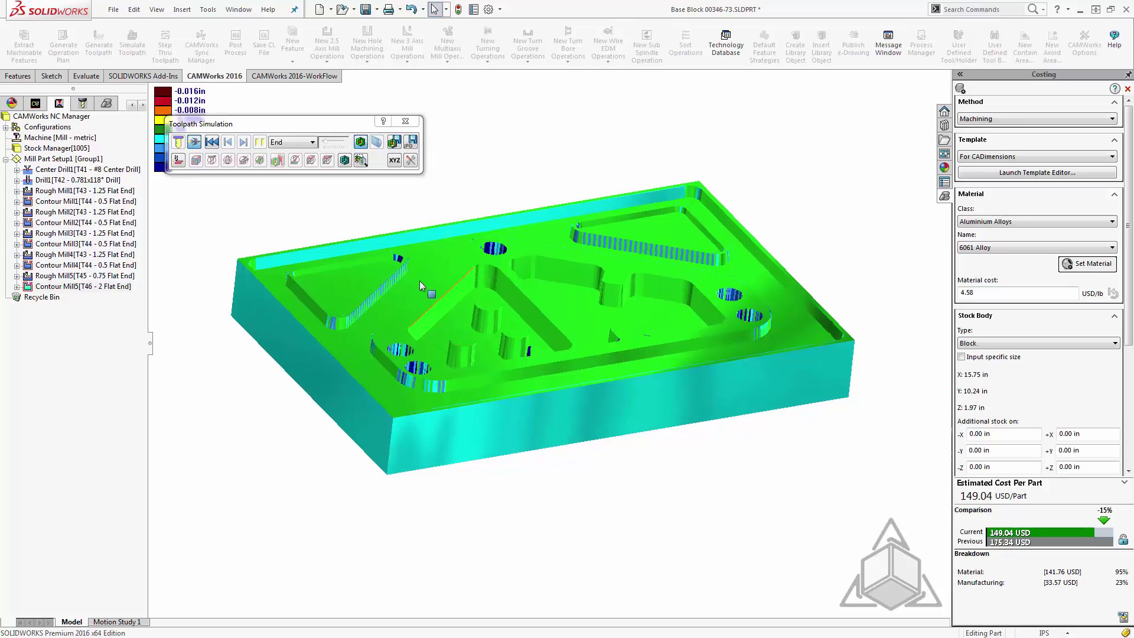
{"action": "left_click", "coordinate": [409, 124]}
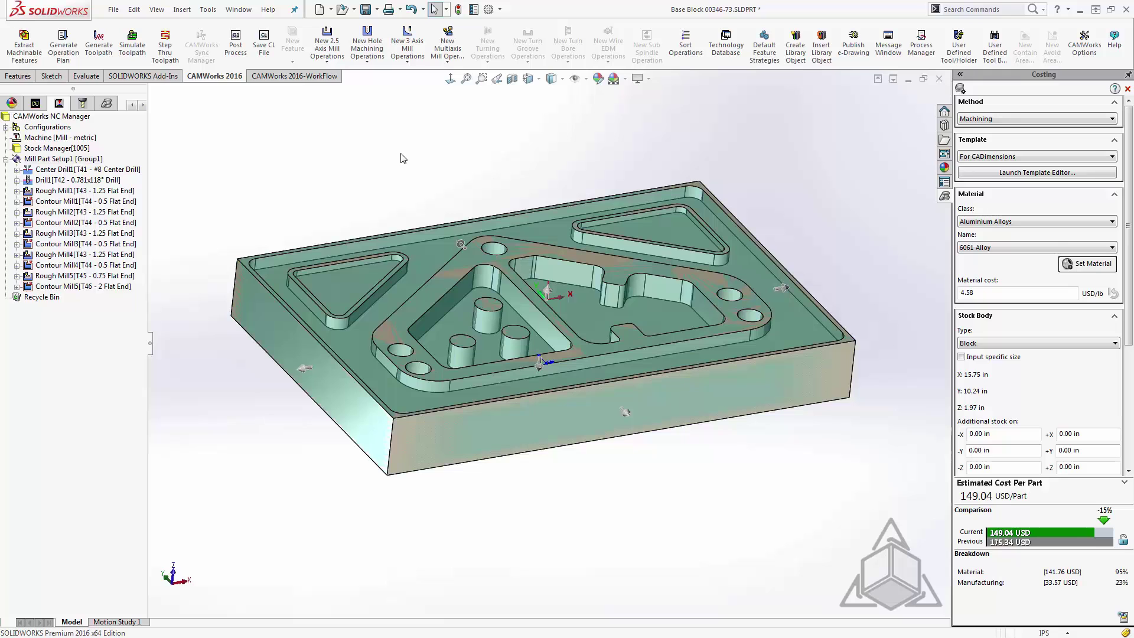
Step: Check the total estimated machining time in the CAMWorks NC Manager statistics and close them
{"action": "middle_click_drag", "start_coordinate": [399, 163], "coordinate": [395, 189]}
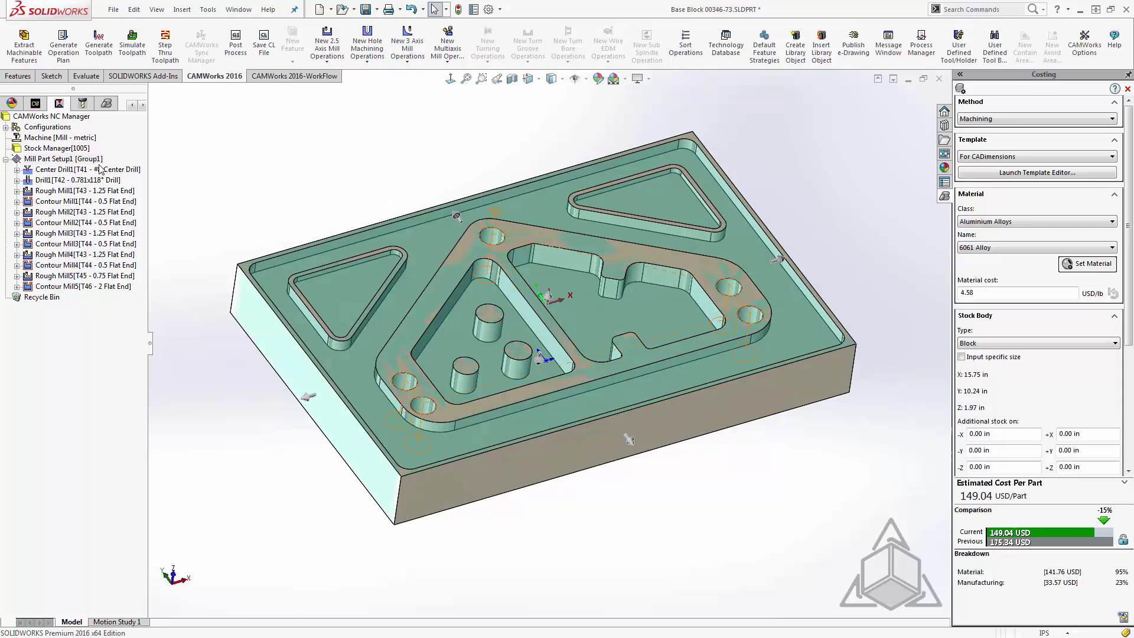
{"action": "right_click", "coordinate": [61, 117]}
{"action": "left_click", "coordinate": [78, 124]}
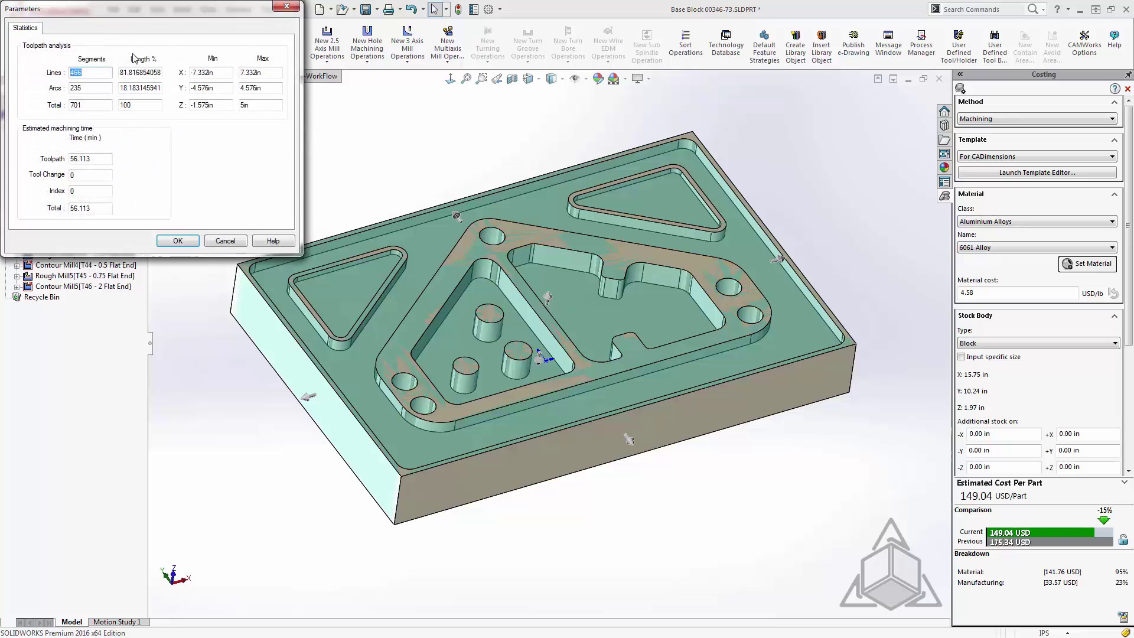
{"action": "left_click_drag", "start_coordinate": [146, 13], "coordinate": [356, 112]}
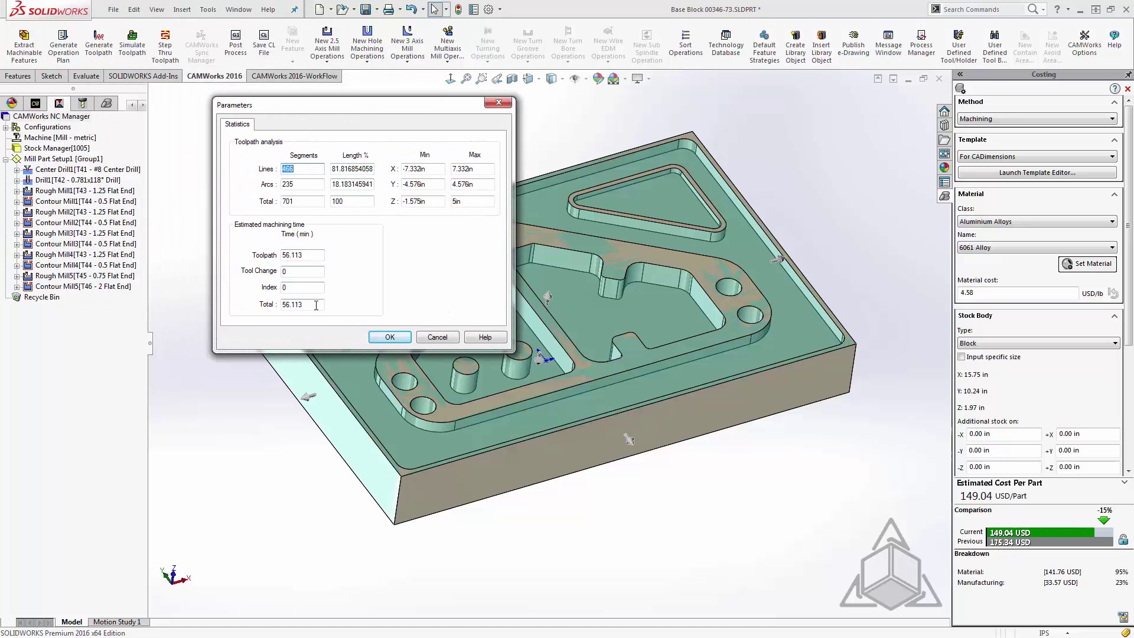
{"action": "double_click", "coordinate": [295, 304]}
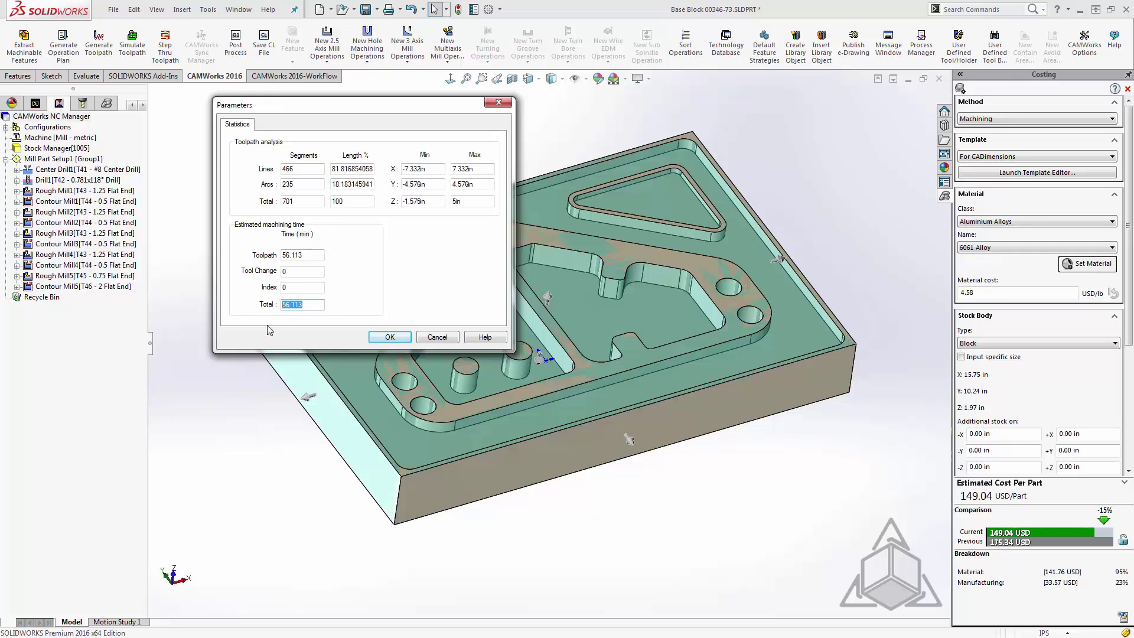
{"action": "left_click", "coordinate": [305, 306]}
{"action": "left_click", "coordinate": [499, 103]}
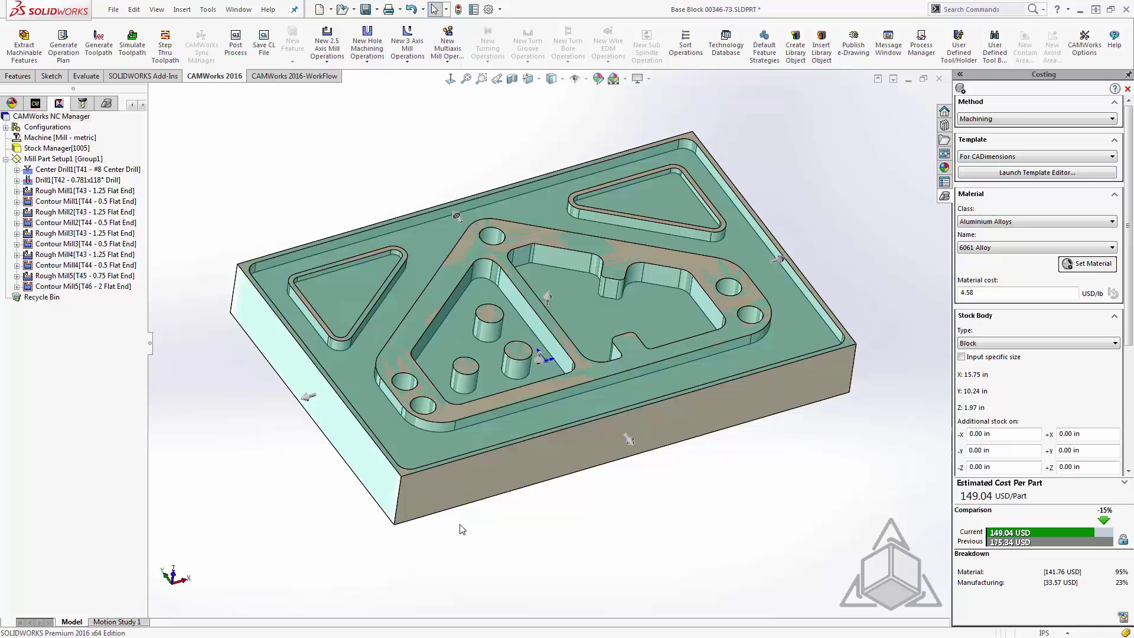
Step: Compare the costing times of the setup, mill and hole operations with the CAMWorks operations under Mill Part Setup1
{"action": "left_click", "coordinate": [111, 105]}
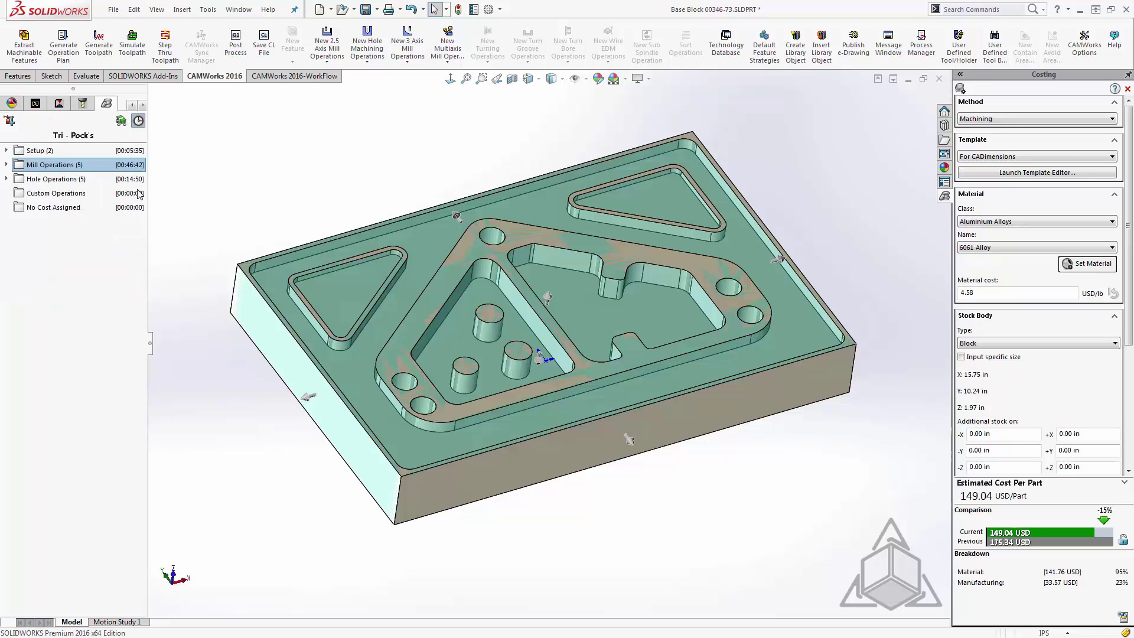
{"action": "mouse_move", "coordinate": [128, 180]}
{"action": "left_click", "coordinate": [40, 106]}
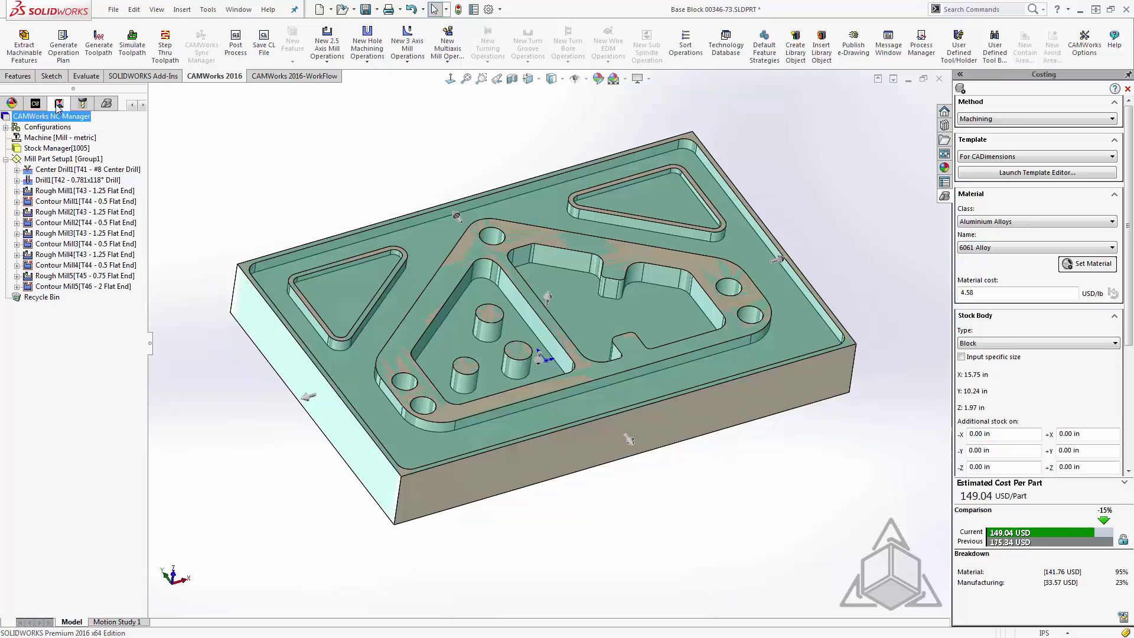
{"action": "left_click", "coordinate": [46, 162]}
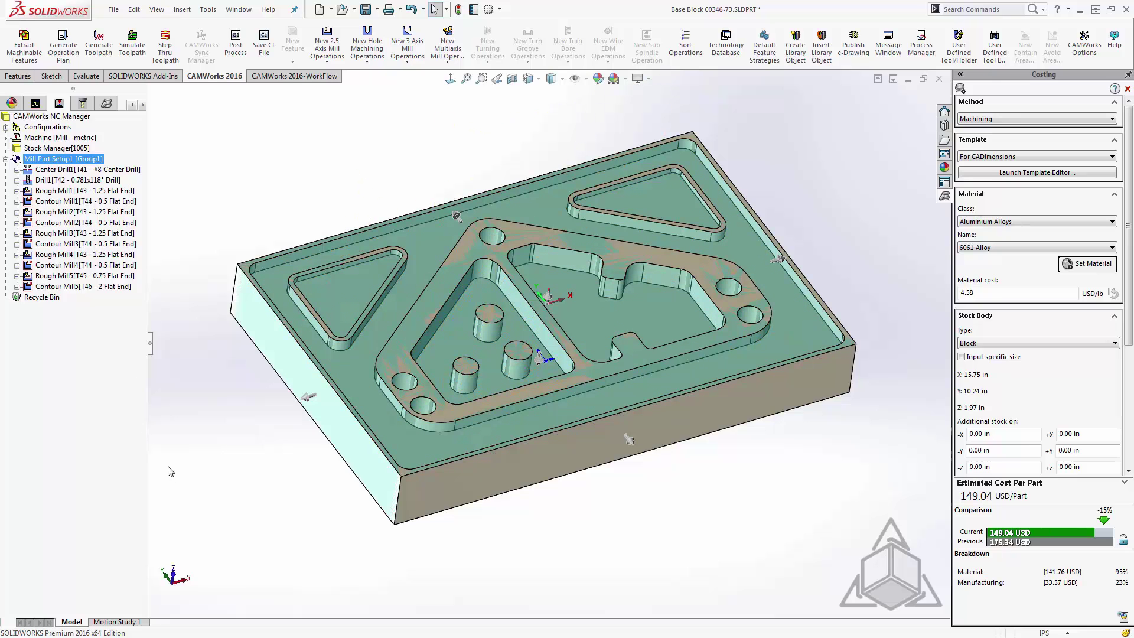
{"action": "mouse_move", "coordinate": [208, 464]}
{"action": "middle_mouse_down"}
{"action": "mouse_move", "coordinate": [205, 473]}
{"action": "mouse_move", "coordinate": [224, 459]}
{"action": "middle_mouse_up"}
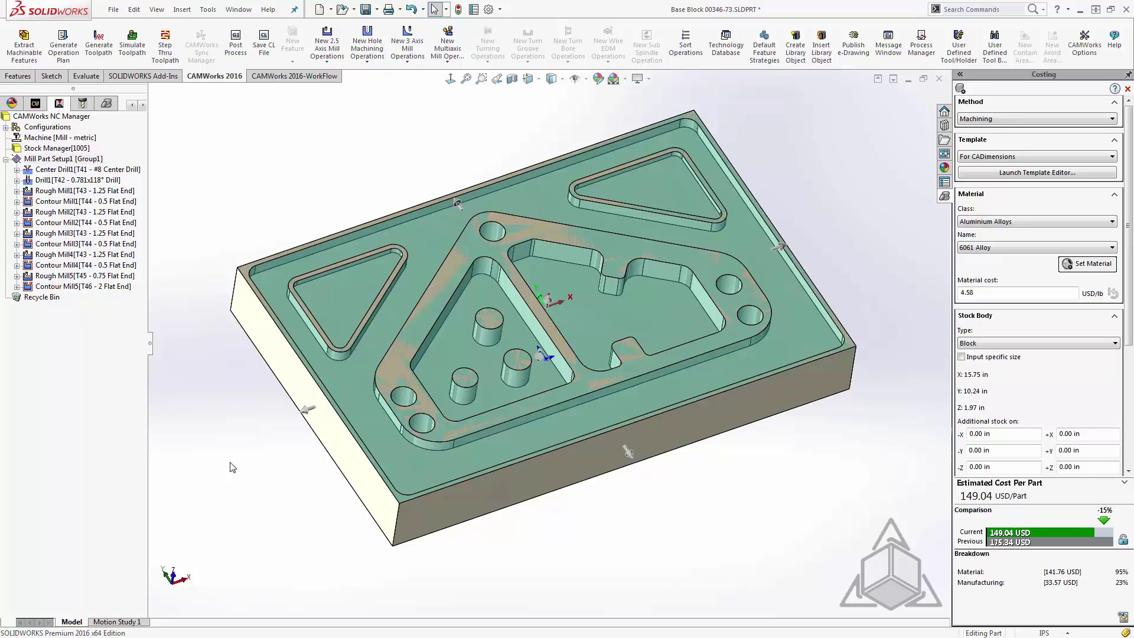
Step: Show the costing breakdown by cost, inspect the Setup and Operation Setup entries, and return to the CAMWorks operation list
{"action": "left_click", "coordinate": [106, 103]}
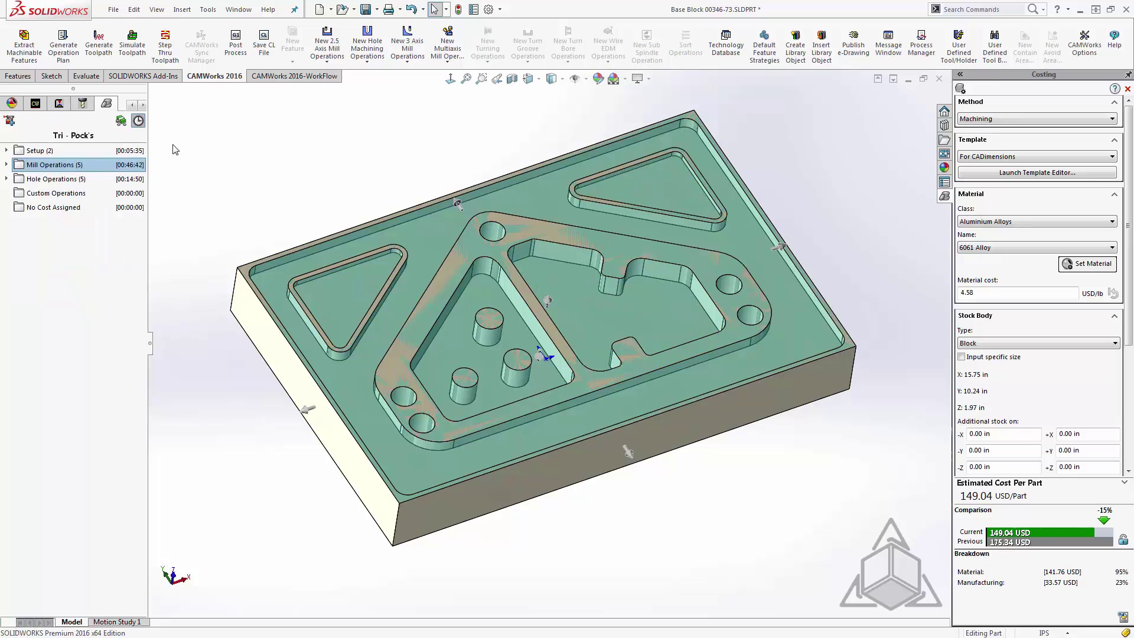
{"action": "left_click", "coordinate": [117, 120]}
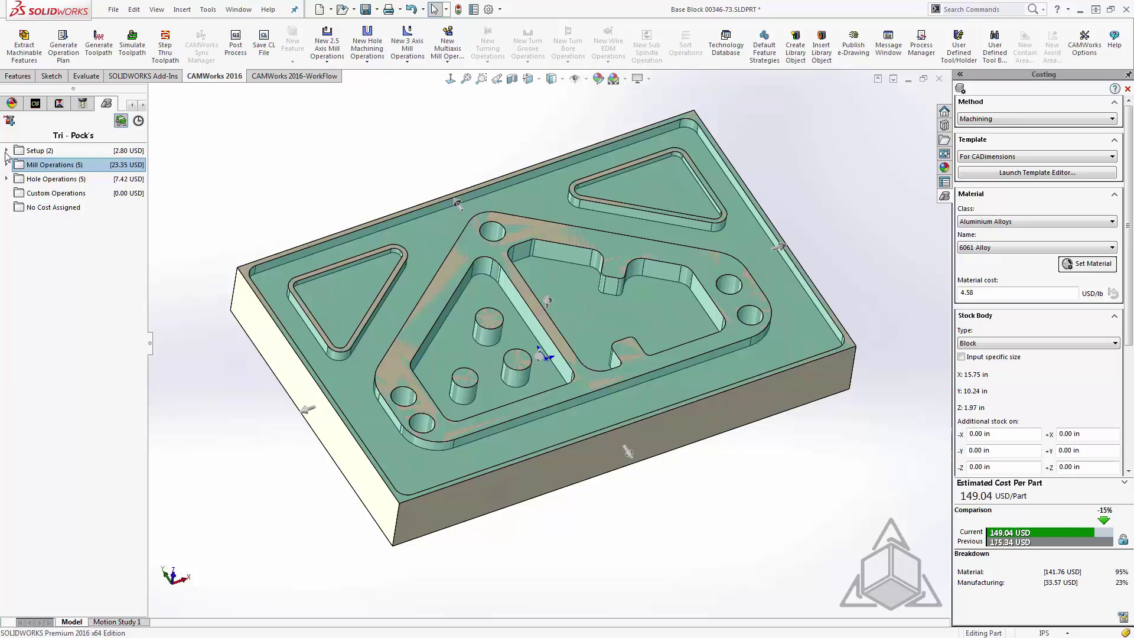
{"action": "left_click", "coordinate": [6, 151]}
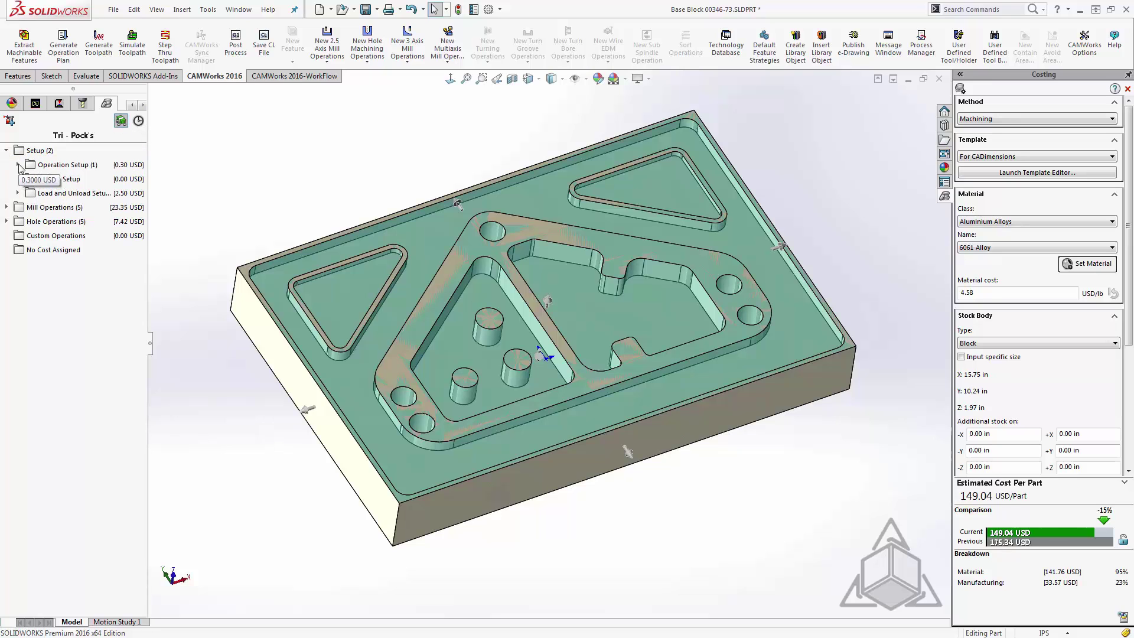
{"action": "left_click", "coordinate": [18, 165]}
{"action": "left_click", "coordinate": [17, 165]}
{"action": "left_click", "coordinate": [6, 150]}
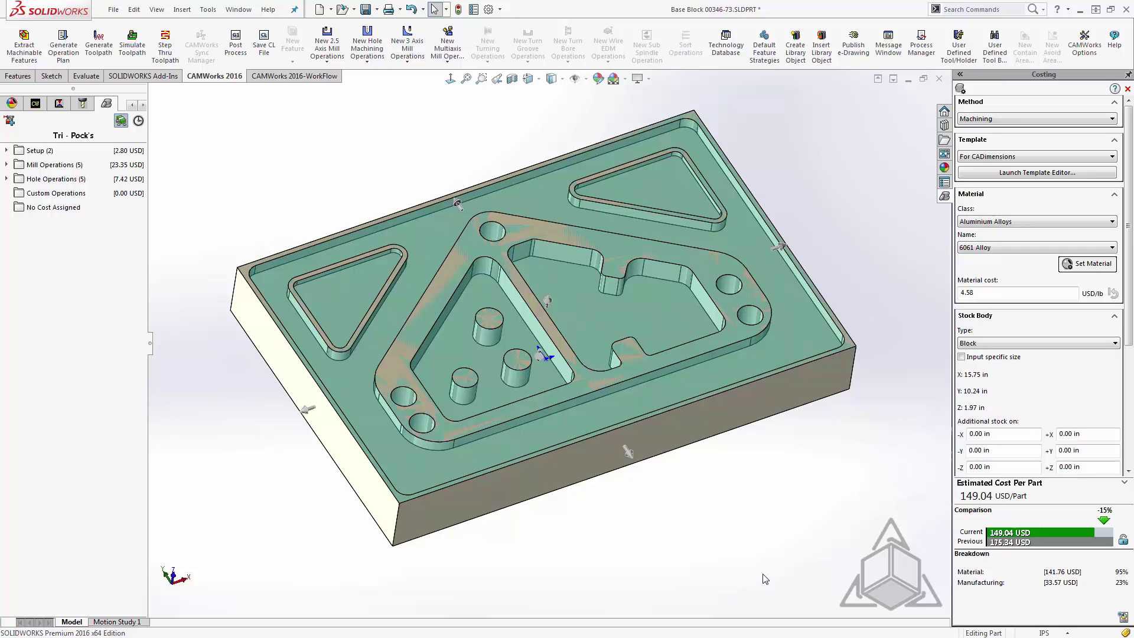
{"action": "left_click", "coordinate": [33, 104]}
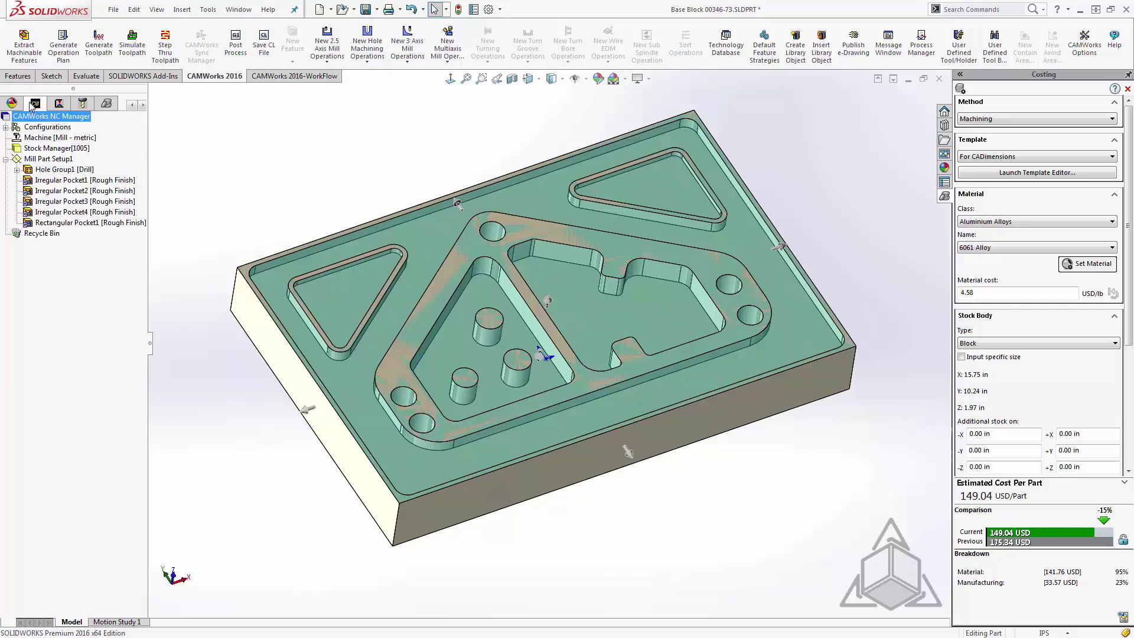
{"action": "left_click", "coordinate": [59, 103]}
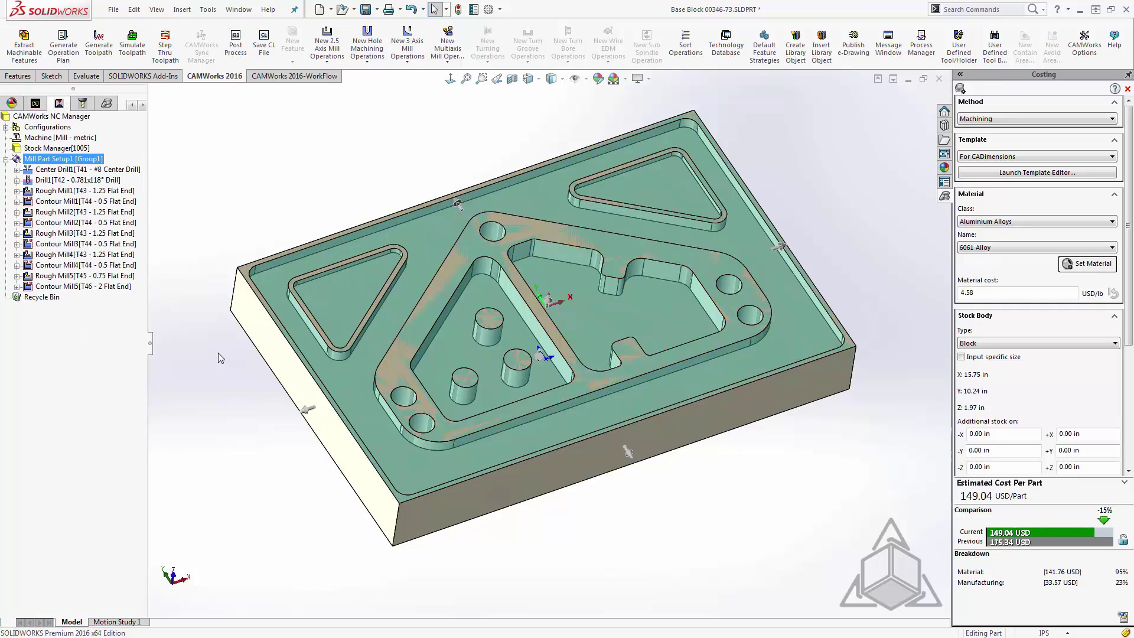
{"action": "middle_click_drag", "start_coordinate": [513, 374], "coordinate": [513, 397]}
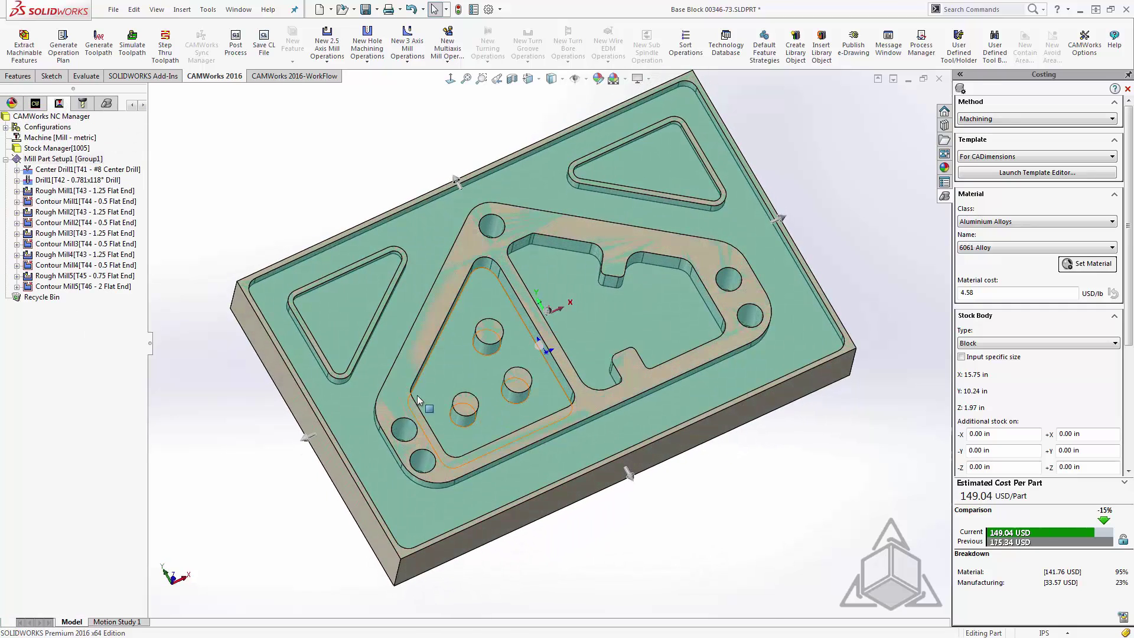
{"action": "middle_click_drag", "start_coordinate": [418, 400], "coordinate": [400, 377]}
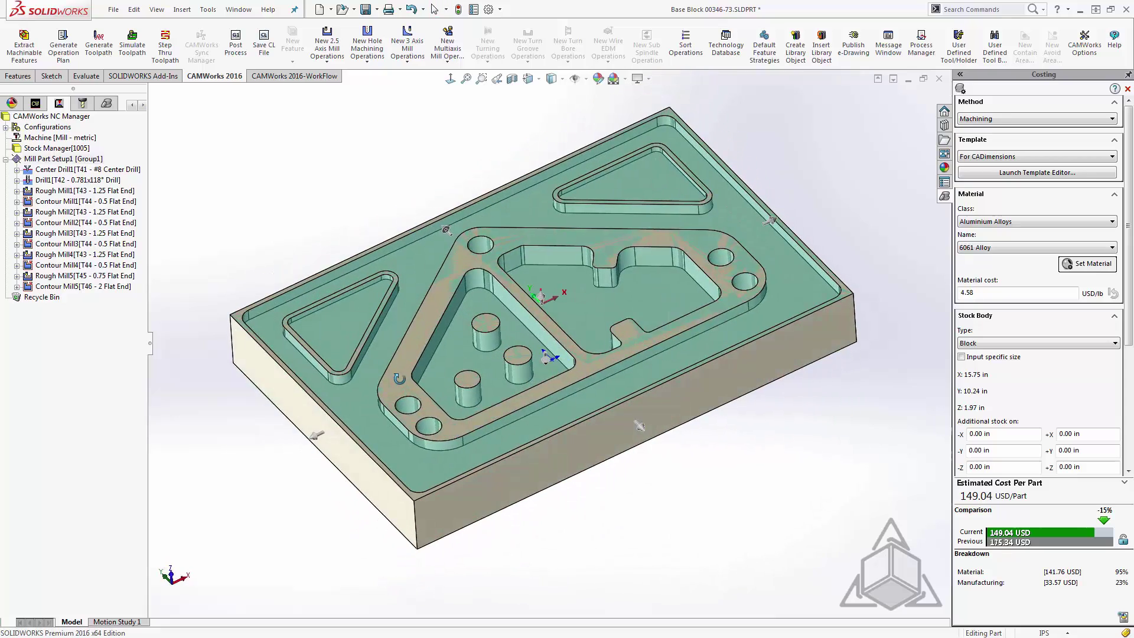
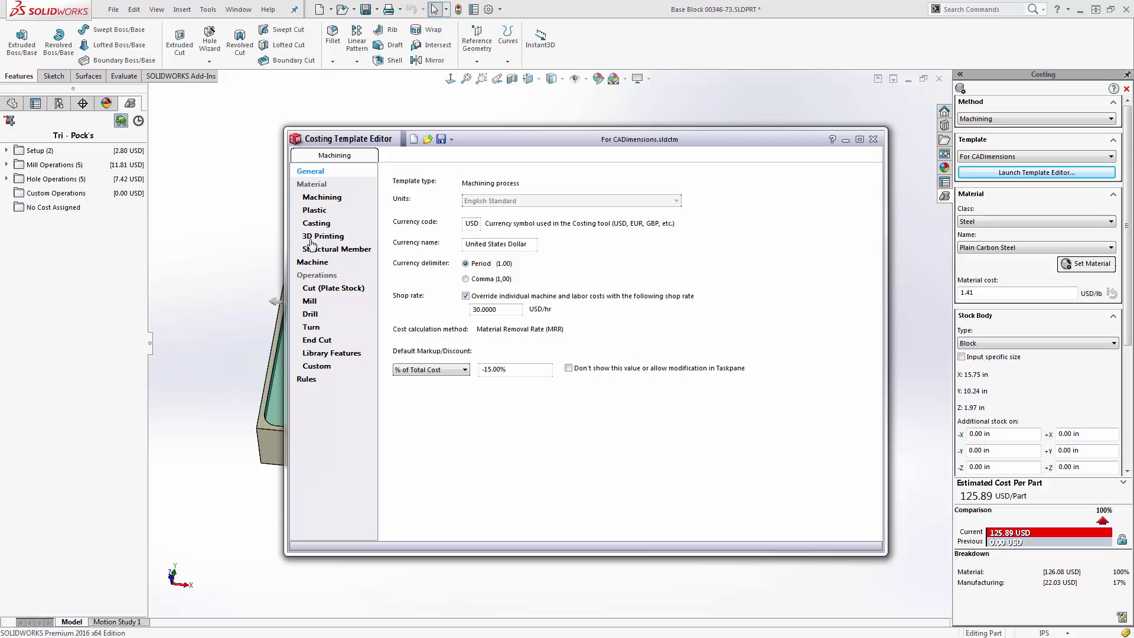
Step: Review the costing template's material tables for machining, plastic, casting and 3D printing, including the machining material costs per pound
{"action": "left_click", "coordinate": [319, 198]}
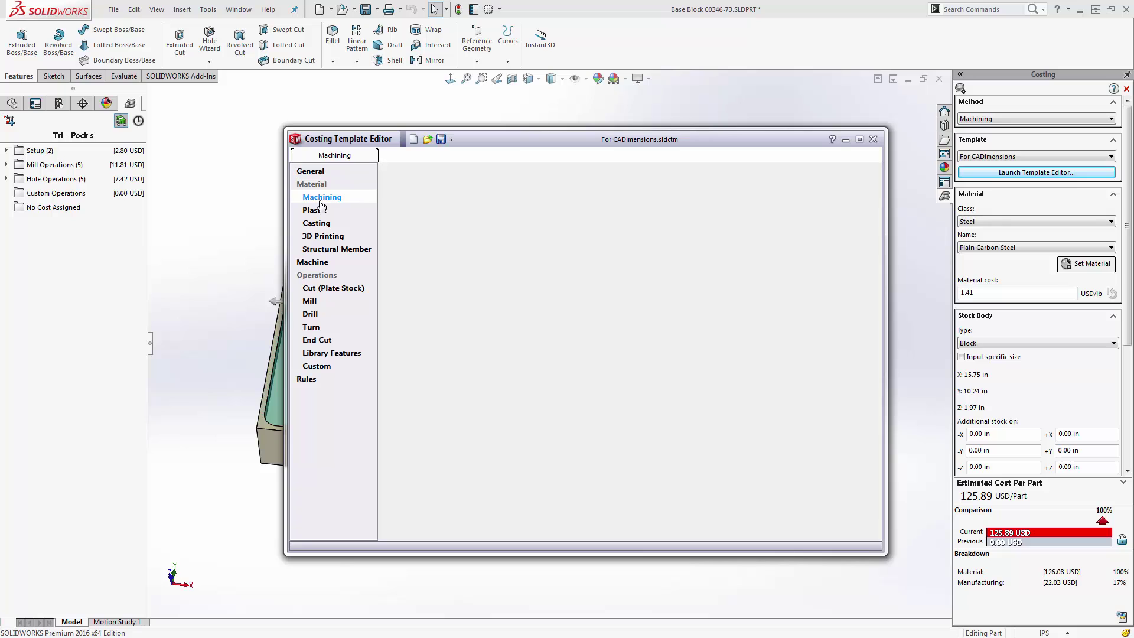
{"action": "left_click", "coordinate": [449, 189]}
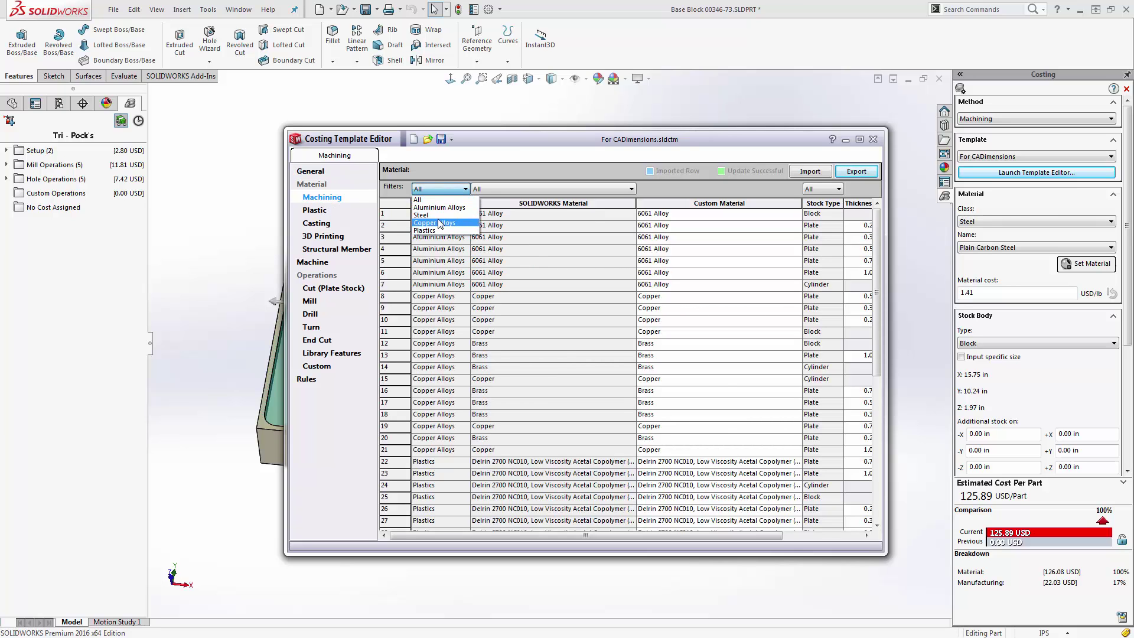
{"action": "left_click", "coordinate": [558, 267]}
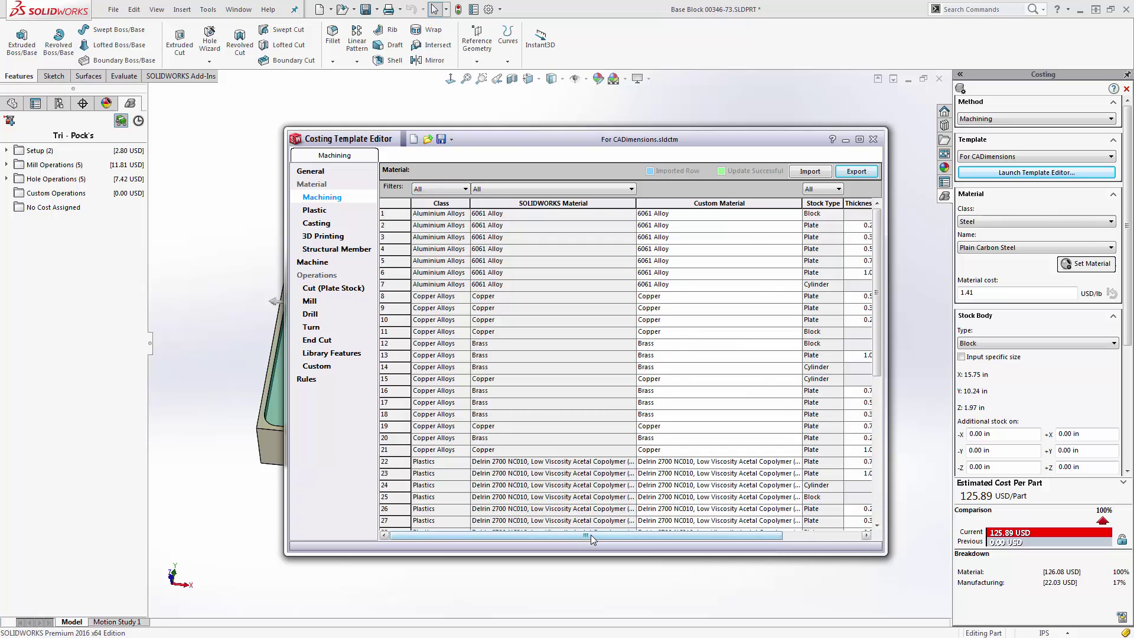
{"action": "left_click_drag", "start_coordinate": [608, 535], "coordinate": [685, 535]}
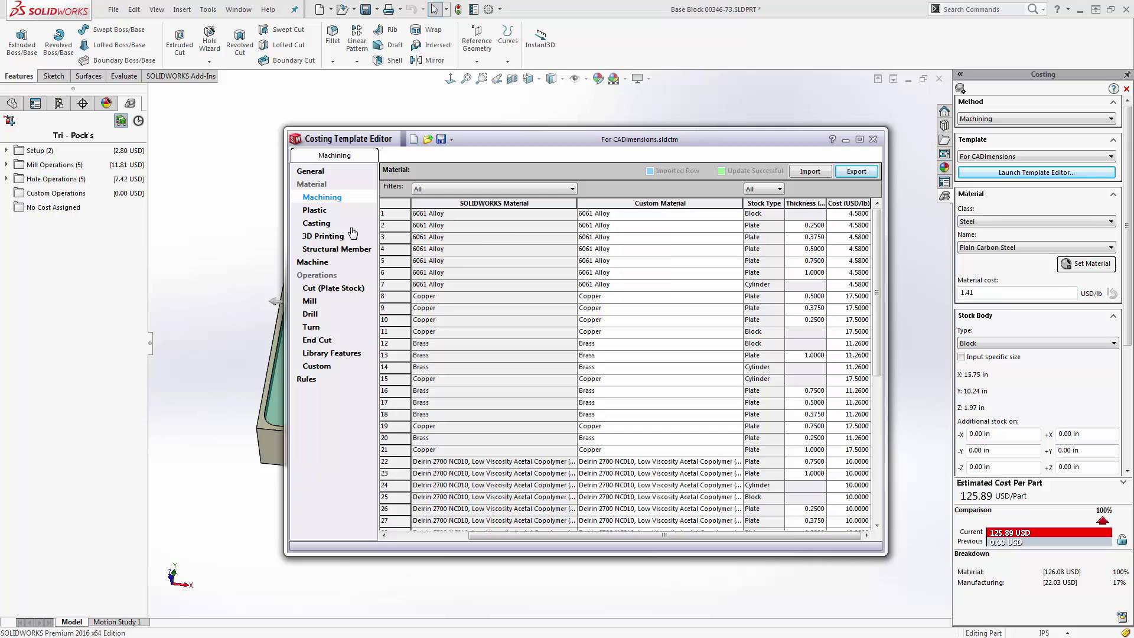
{"action": "left_click", "coordinate": [314, 211]}
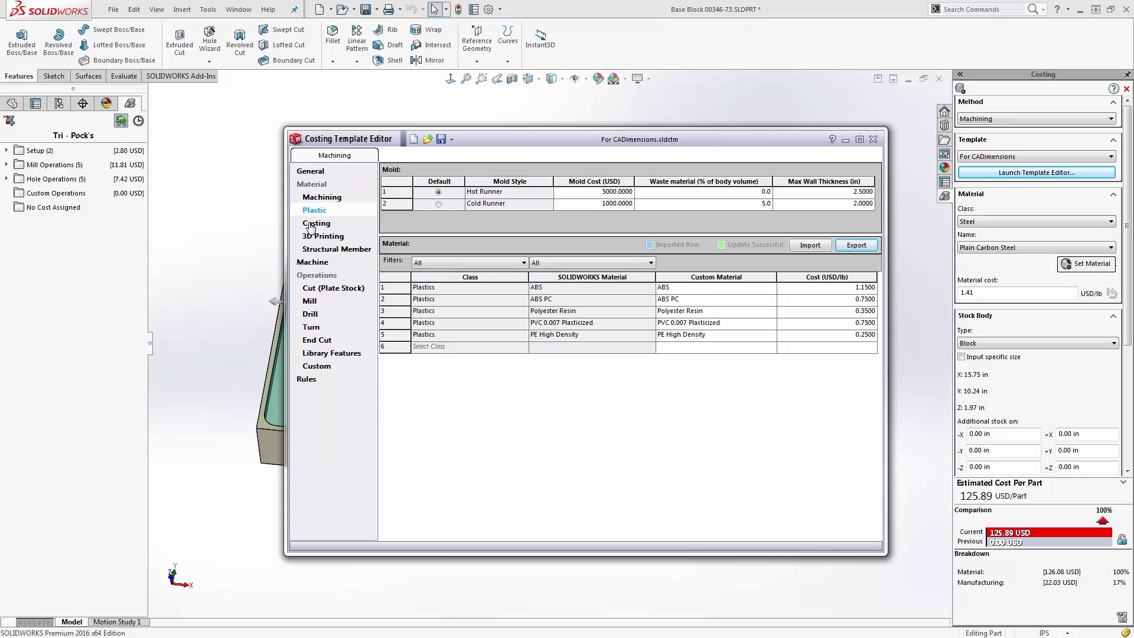
{"action": "left_click", "coordinate": [311, 225]}
{"action": "left_click", "coordinate": [319, 237]}
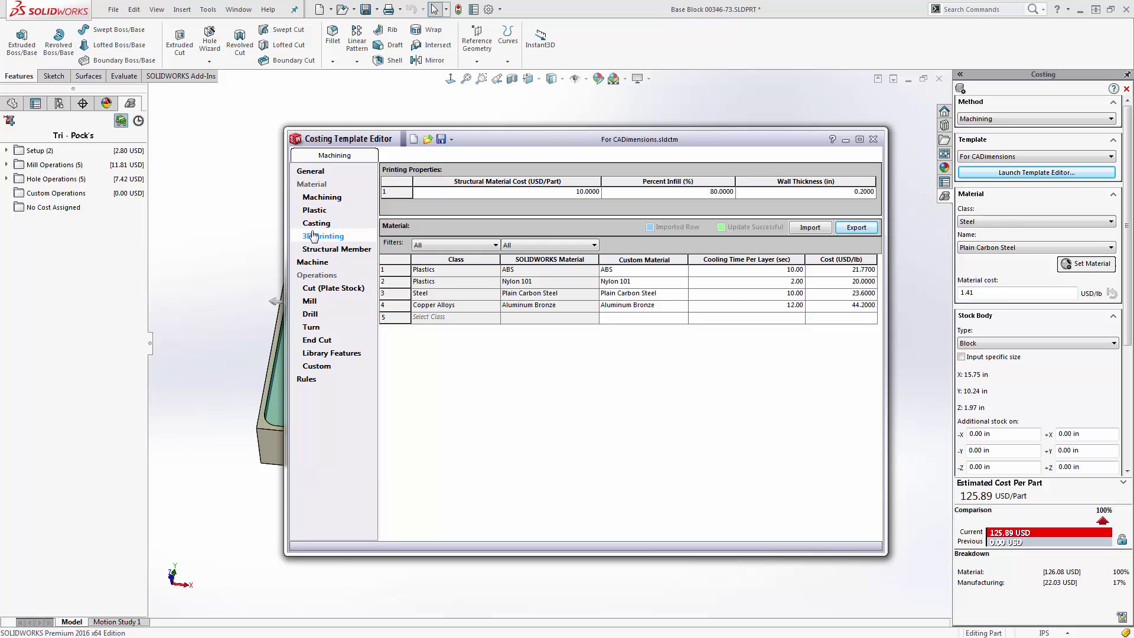
Step: Add a machine named Haas VF2 to the template's Machining machine list and enable it for milling
{"action": "left_click", "coordinate": [312, 263]}
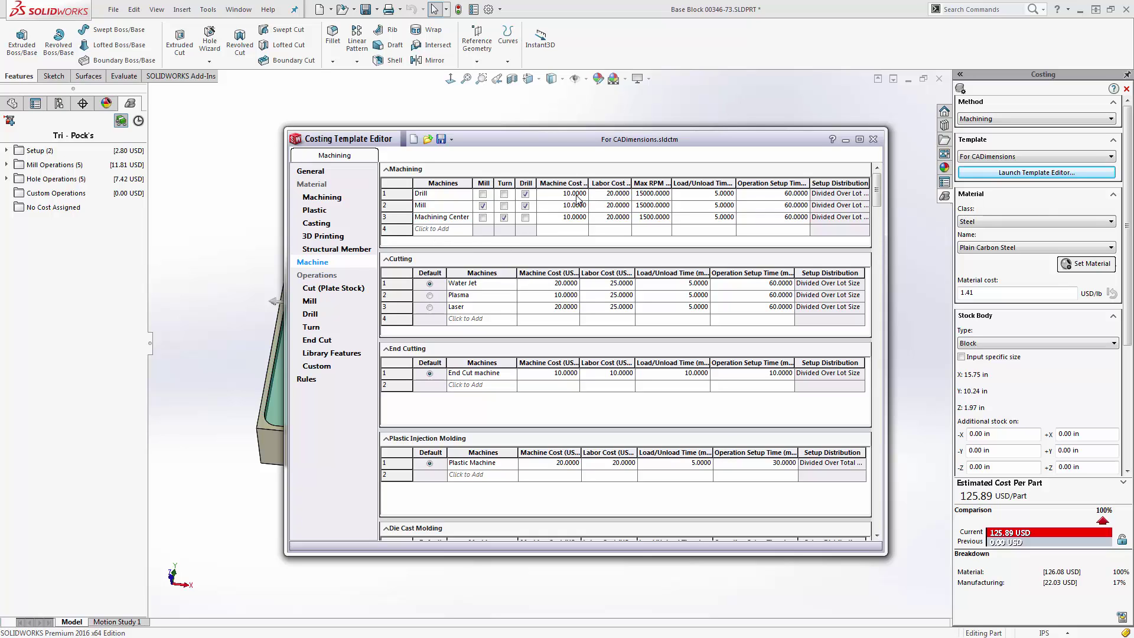
{"action": "left_click_drag", "start_coordinate": [588, 181], "coordinate": [626, 181]}
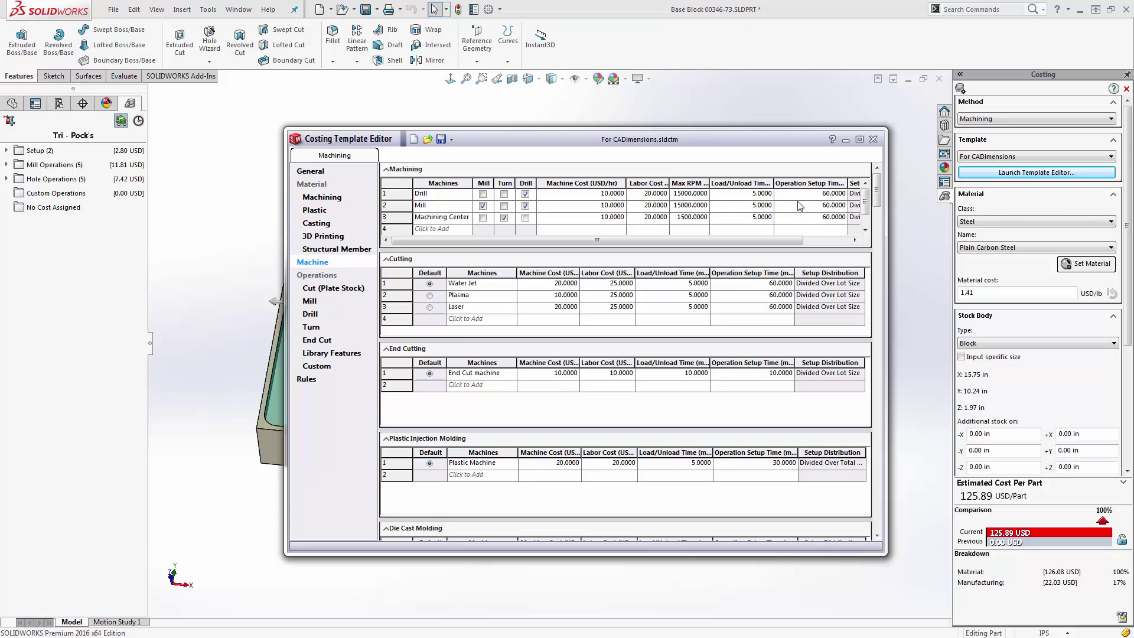
{"action": "left_click_drag", "start_coordinate": [627, 183], "coordinate": [596, 219]}
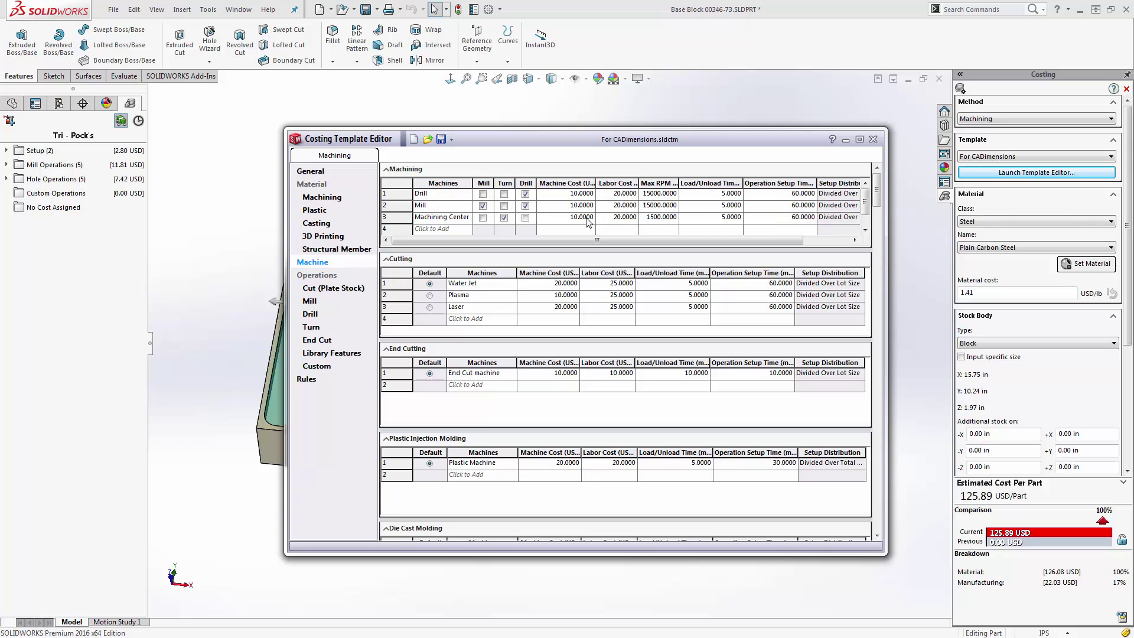
{"action": "left_click", "coordinate": [429, 230]}
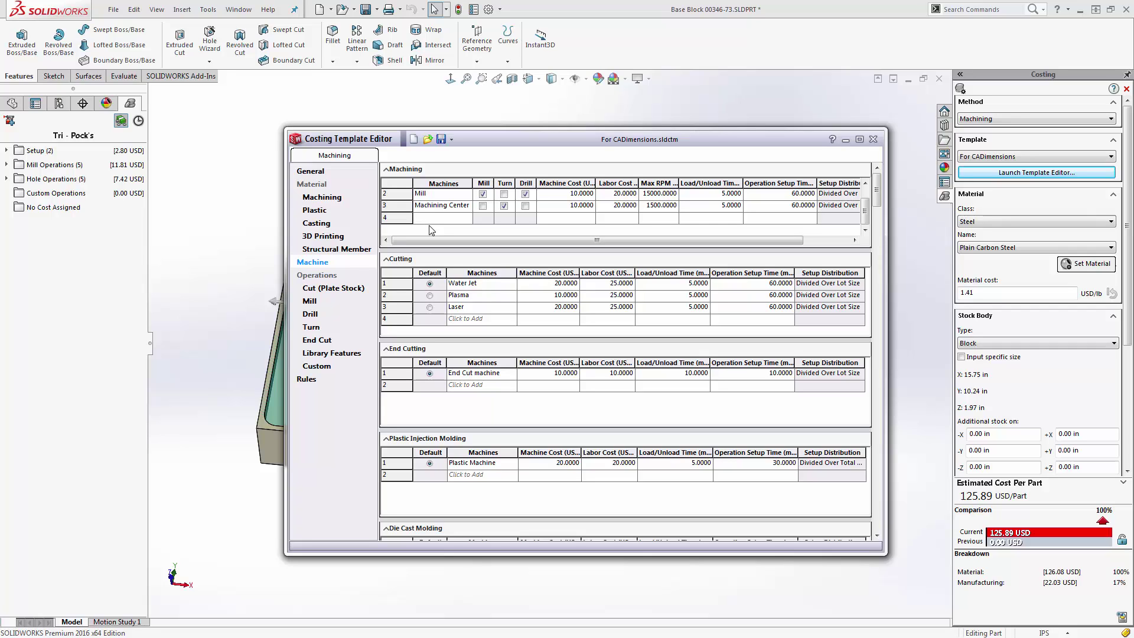
{"action": "type", "text": "Haas VF2"}
{"action": "left_click", "coordinate": [483, 217]}
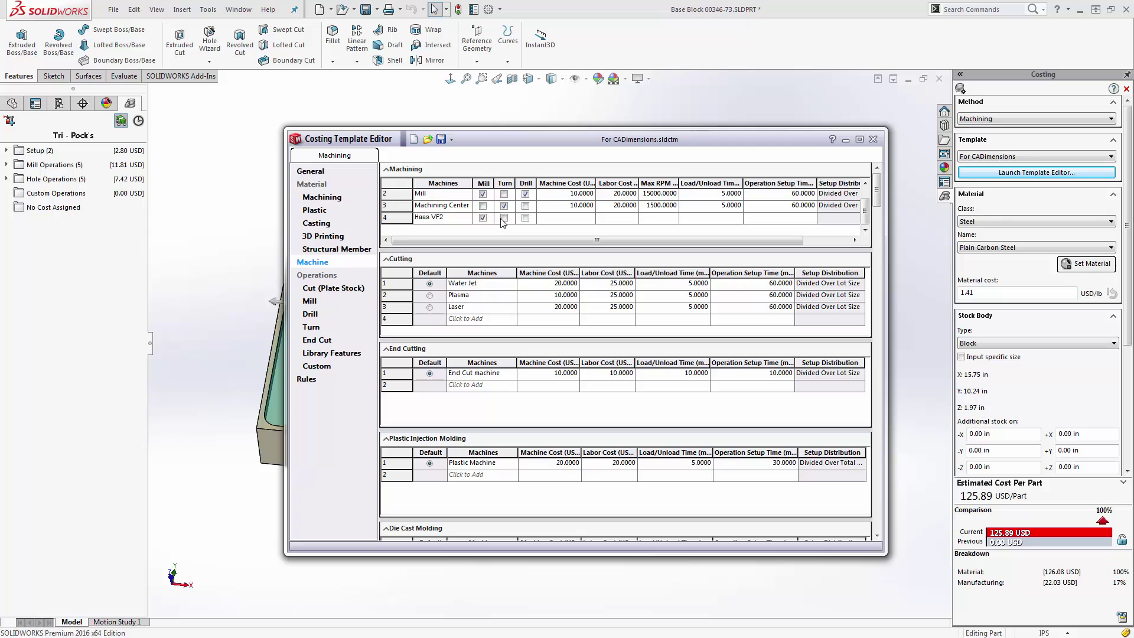
{"action": "left_click", "coordinate": [578, 218]}
{"action": "mouse_move", "coordinate": [876, 192]}
{"action": "left_mouse_down"}
{"action": "mouse_move", "coordinate": [871, 528]}
{"action": "mouse_move", "coordinate": [864, 188]}
{"action": "left_mouse_up"}
Step: Examine the template's plate stock cutting times and mill operation data, widening the tool diameter column to read its values
{"action": "left_click", "coordinate": [308, 289]}
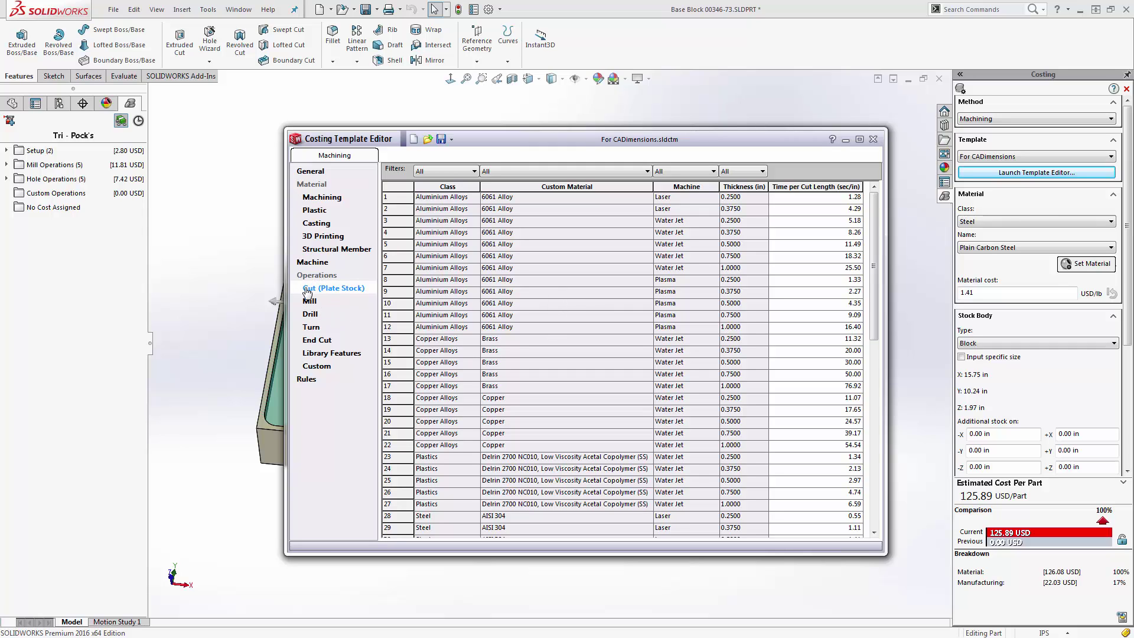
{"action": "left_click_drag", "start_coordinate": [571, 150], "coordinate": [809, 175]}
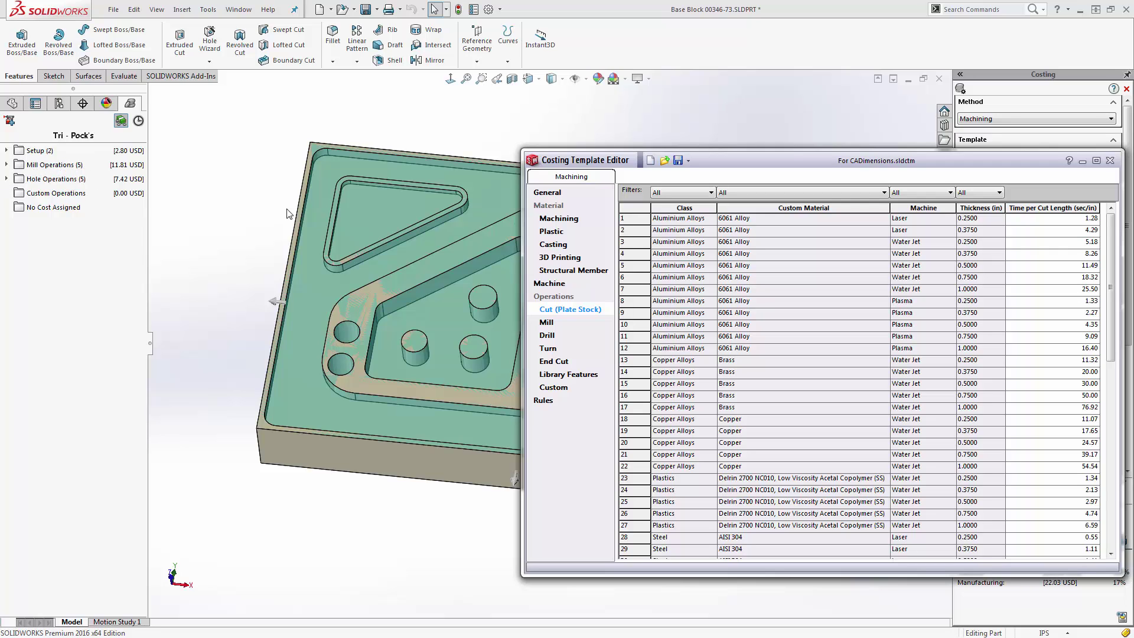
{"action": "left_click_drag", "start_coordinate": [726, 163], "coordinate": [511, 106]}
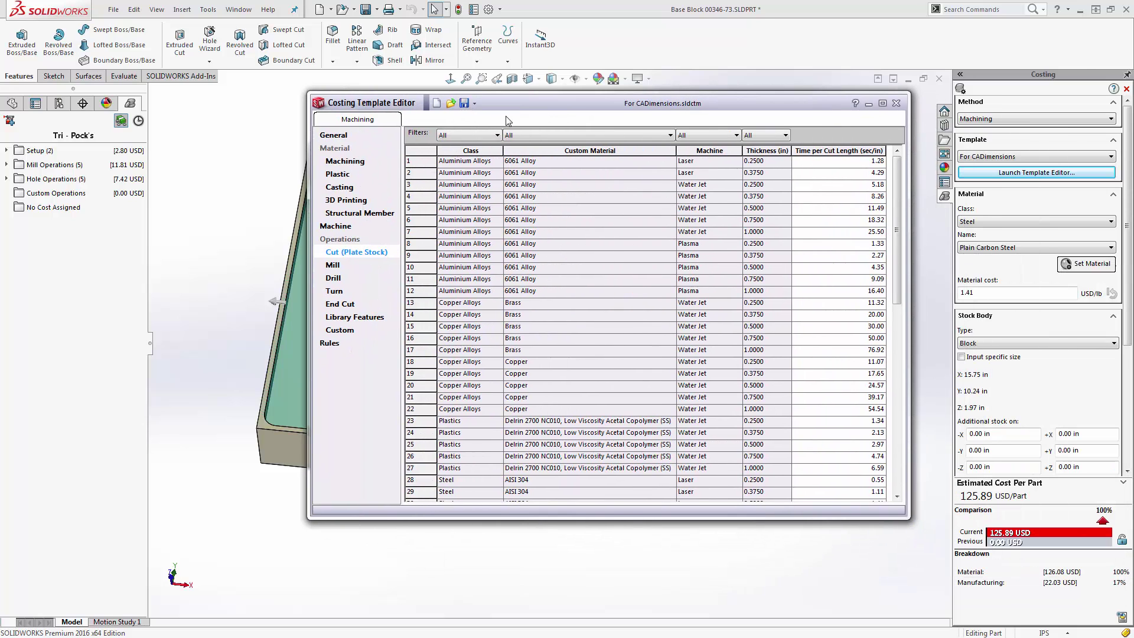
{"action": "left_click", "coordinate": [334, 265]}
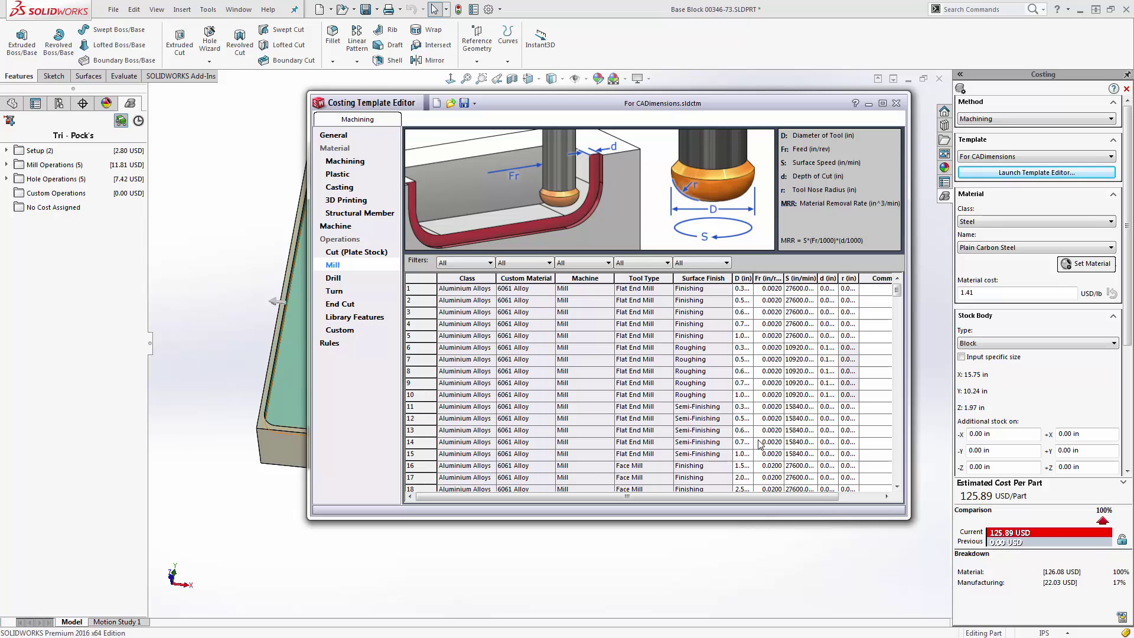
{"action": "mouse_move", "coordinate": [755, 279]}
{"action": "left_mouse_down"}
{"action": "mouse_move", "coordinate": [778, 280]}
{"action": "mouse_move", "coordinate": [757, 279]}
{"action": "left_mouse_up"}
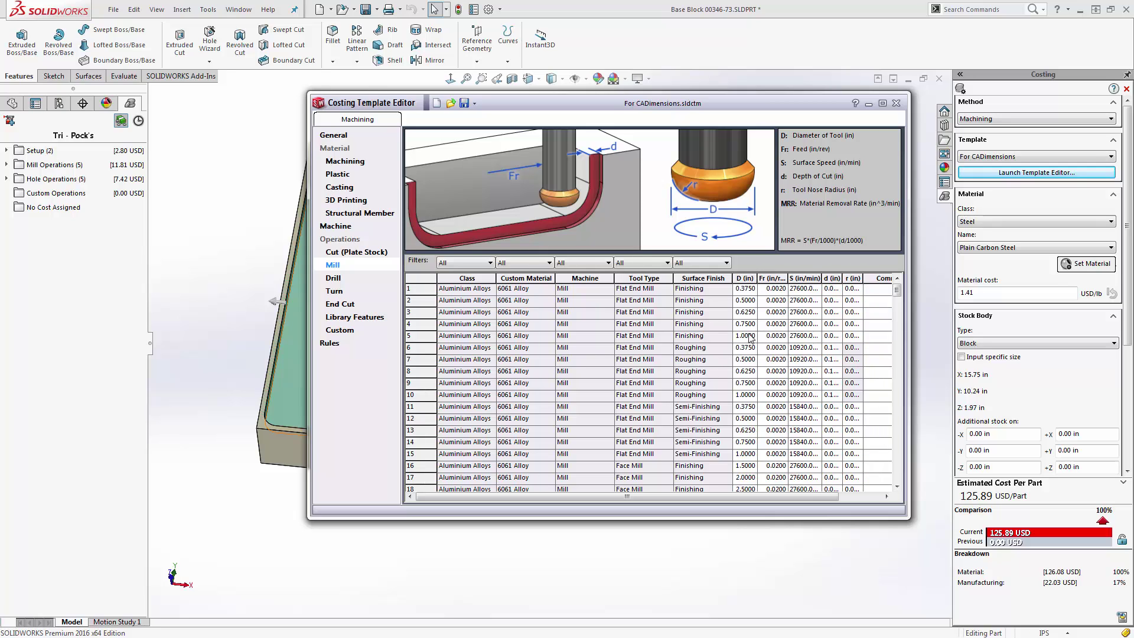
{"action": "mouse_move", "coordinate": [897, 293]}
{"action": "left_mouse_down"}
{"action": "mouse_move", "coordinate": [897, 408]}
{"action": "mouse_move", "coordinate": [901, 287]}
{"action": "left_mouse_up"}
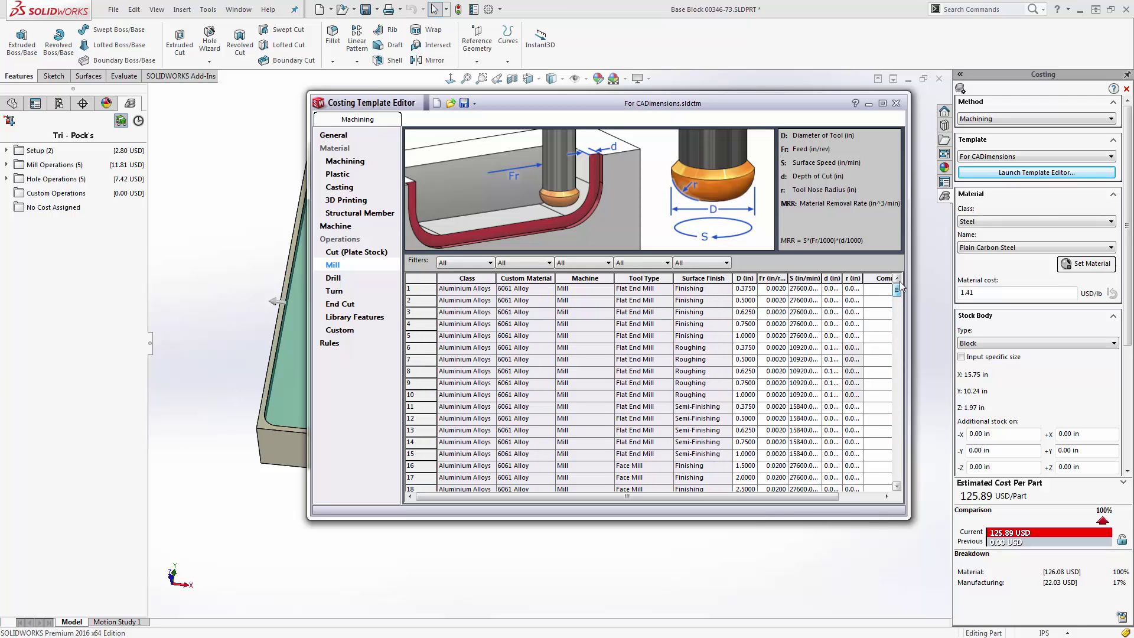
Step: Look through the template's Drill, Turn, End Cut, Library Features and Custom operation settings
{"action": "left_click", "coordinate": [321, 280]}
{"action": "left_click", "coordinate": [332, 291]}
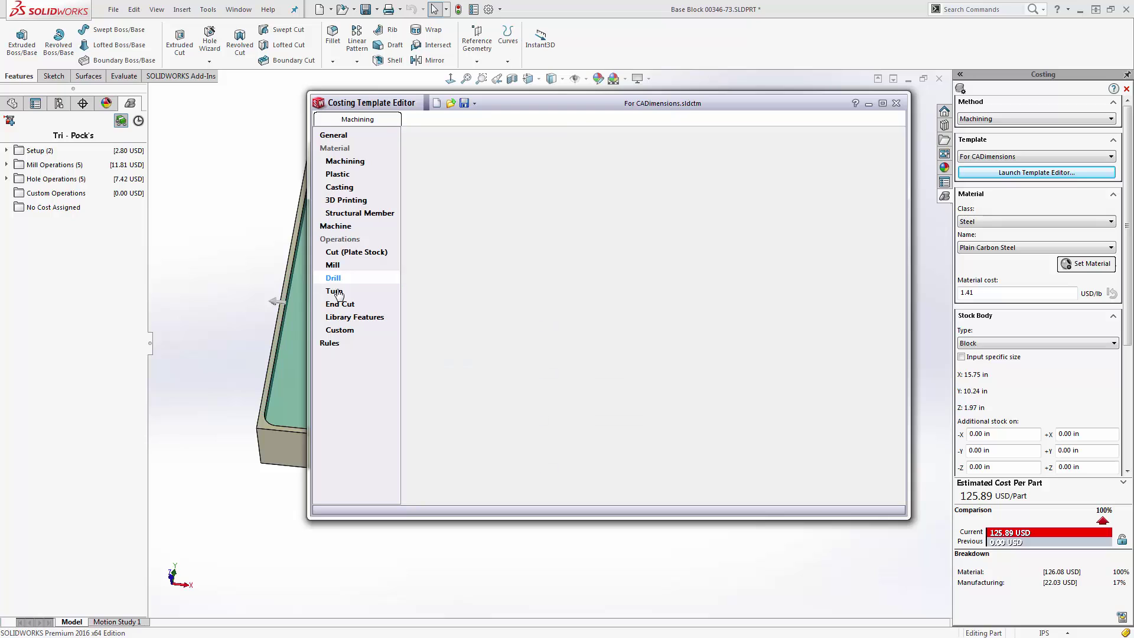
{"action": "left_click", "coordinate": [341, 304]}
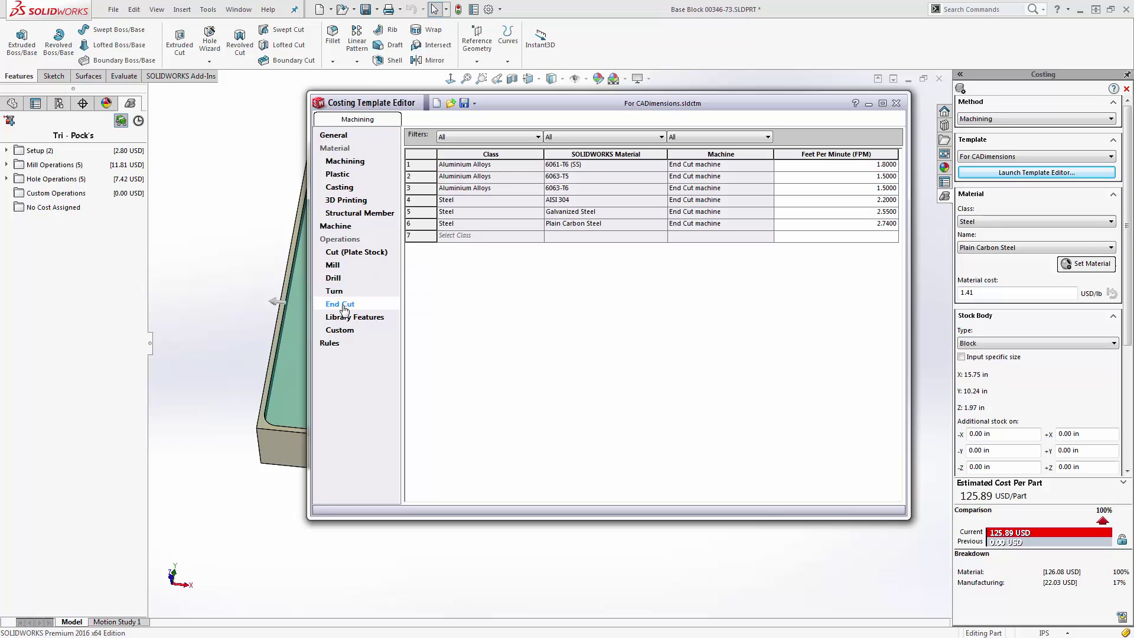
{"action": "left_click", "coordinate": [344, 318]}
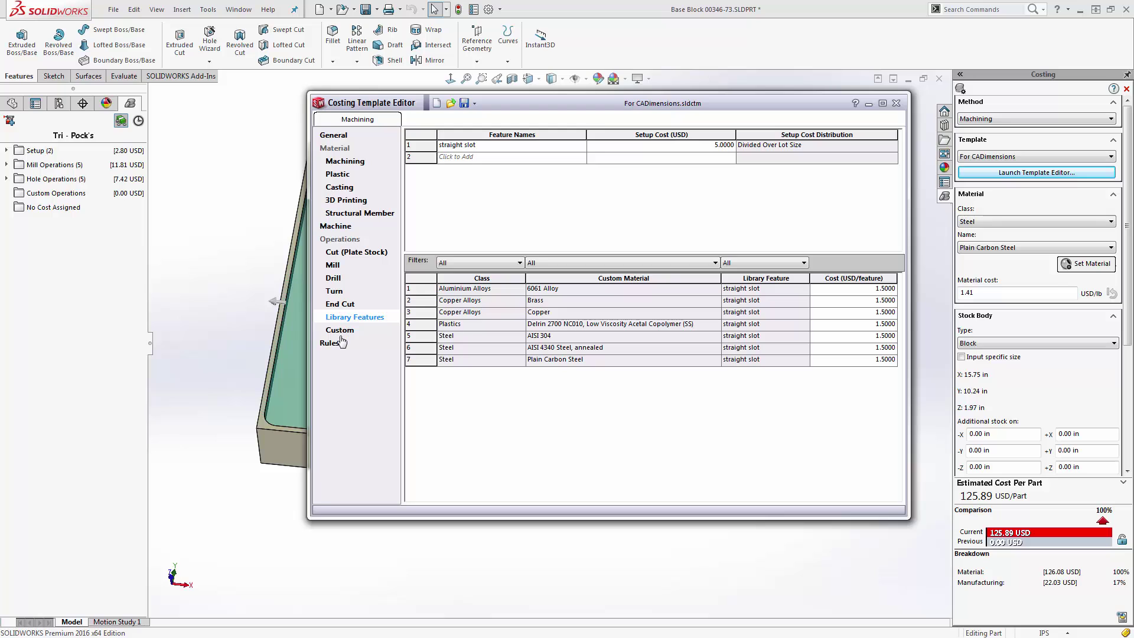
{"action": "left_click", "coordinate": [338, 333]}
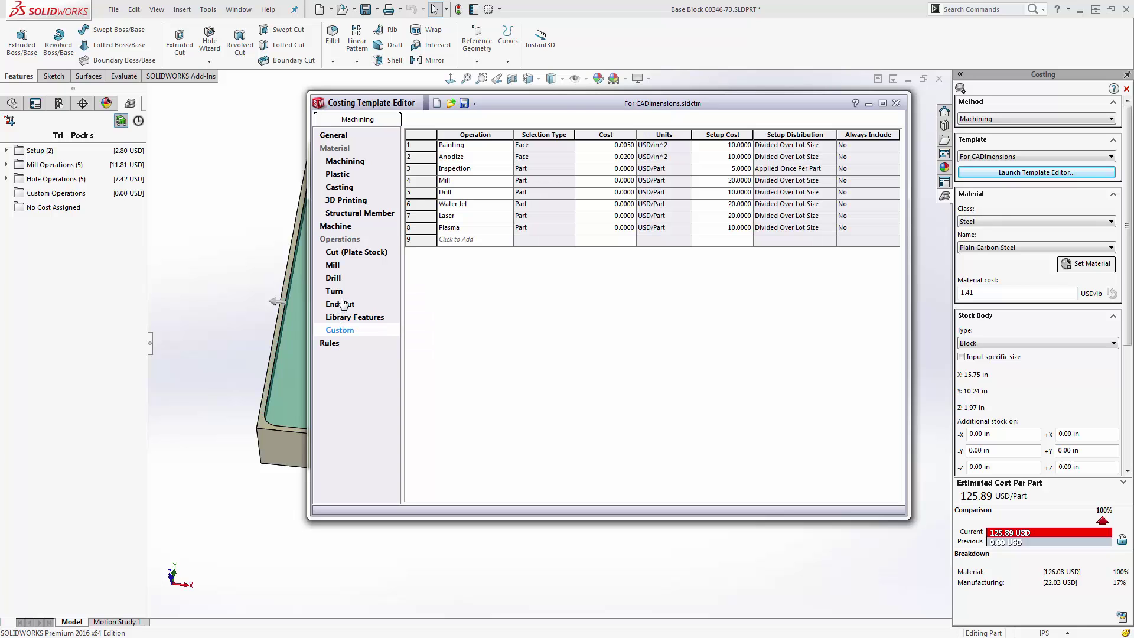
Step: Recheck the mill operation data, view the template's Rules and General settings, and close the Costing Template Editor
{"action": "left_click", "coordinate": [337, 268]}
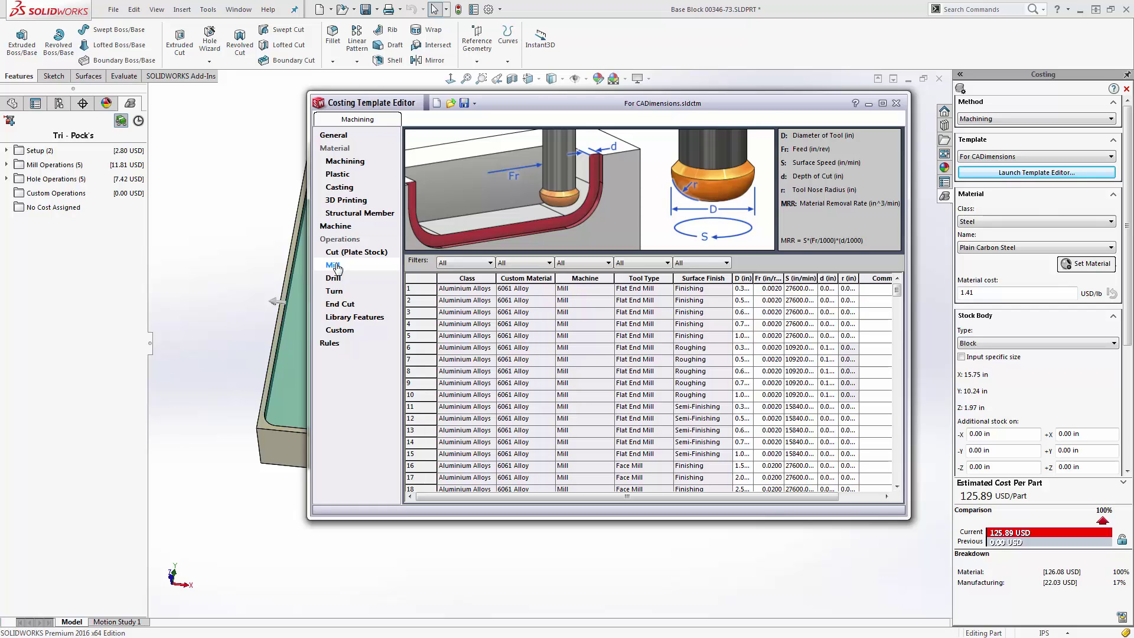
{"action": "left_click", "coordinate": [329, 344]}
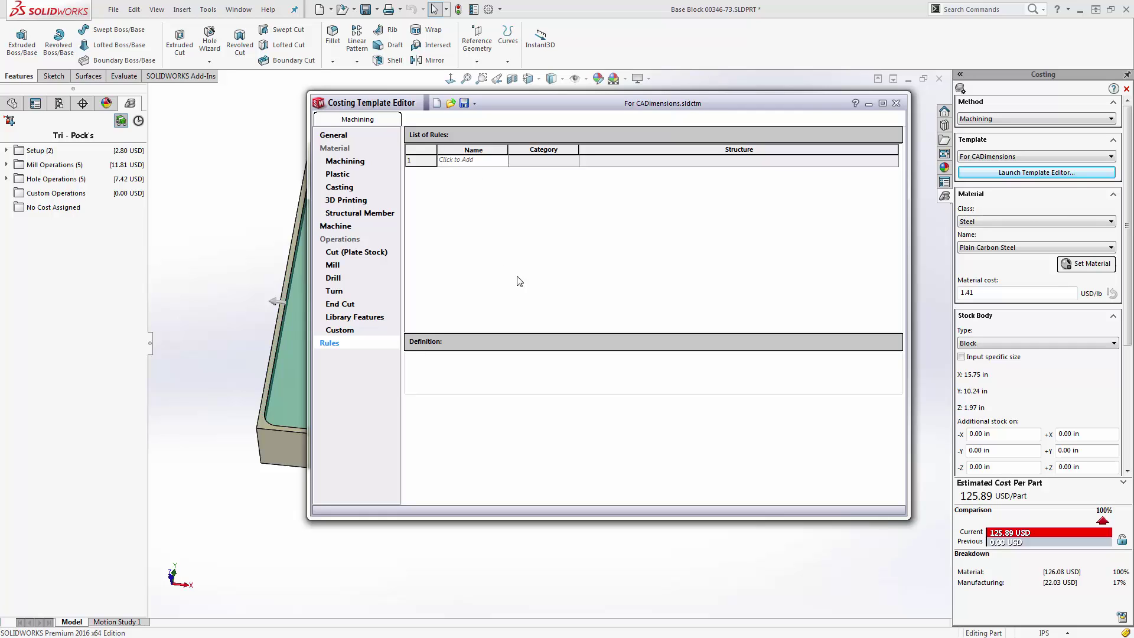
{"action": "left_click", "coordinate": [329, 136]}
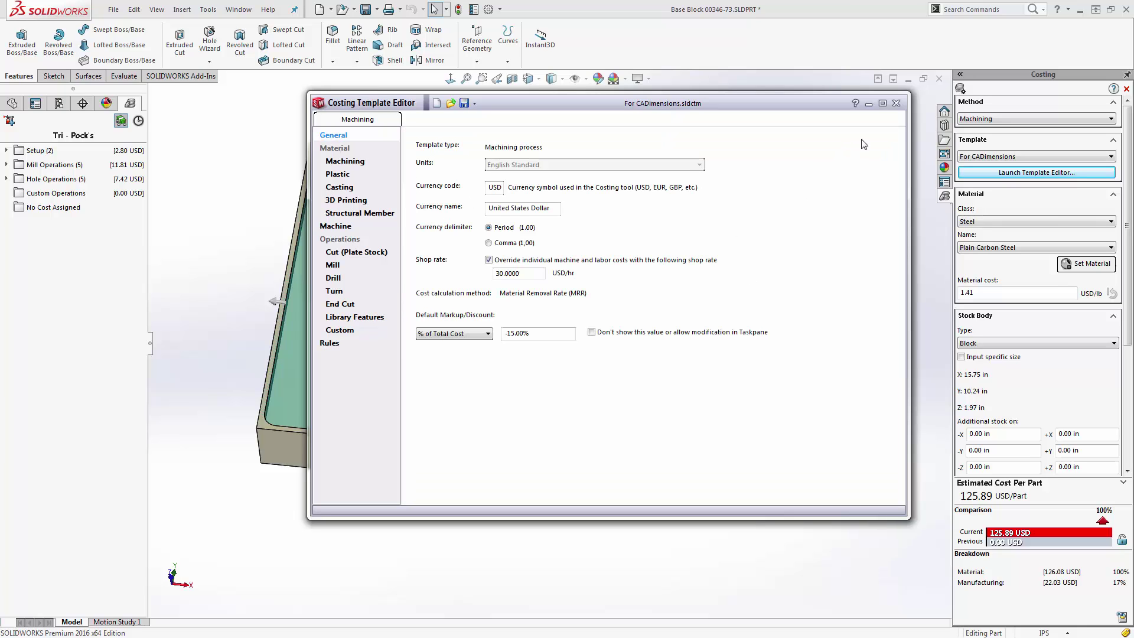
{"action": "left_click", "coordinate": [896, 102]}
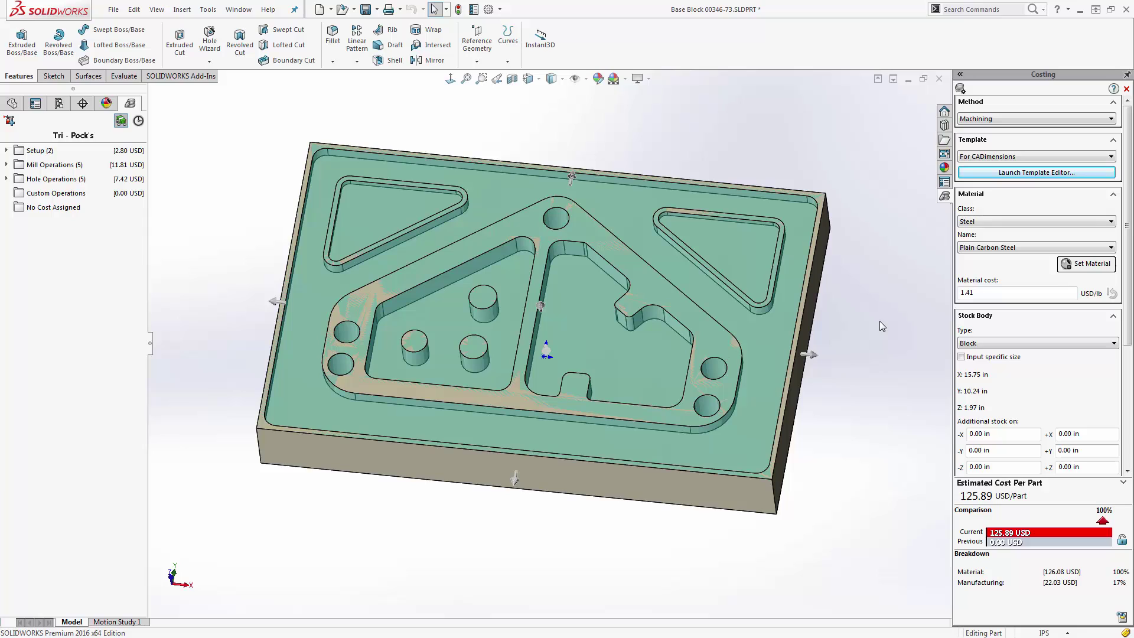
Step: Generate the costing report for the Base Block and review its cost, time and setup operation breakdowns in Word
{"action": "left_click", "coordinate": [1122, 617]}
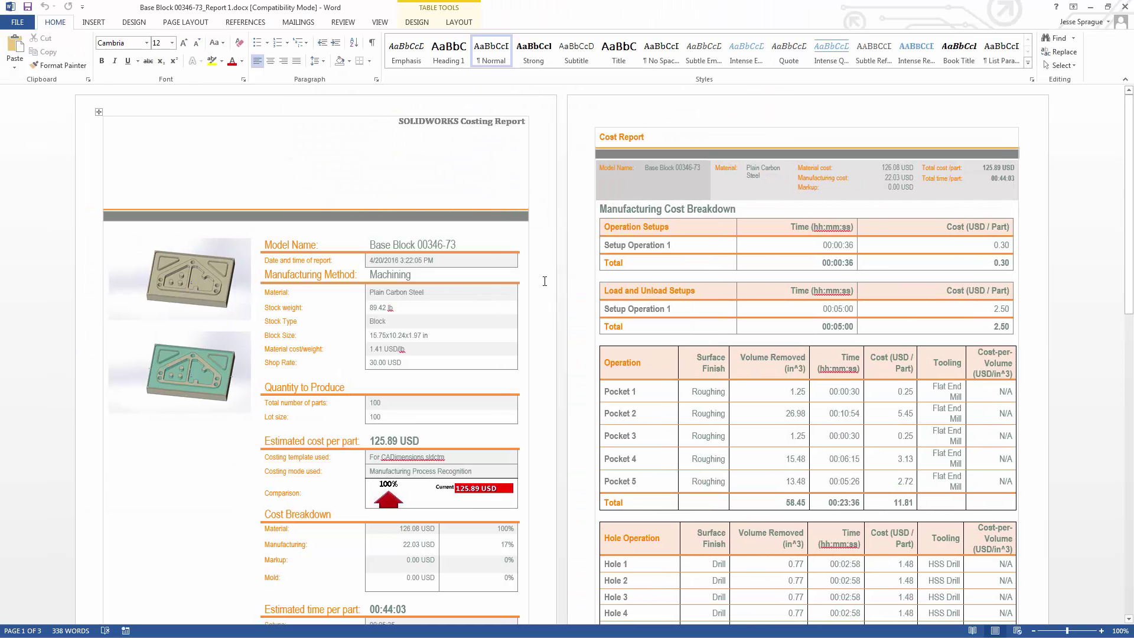
{"action": "scroll", "coordinate": [303, 273], "scroll_direction": "down", "scroll_amount": 1}
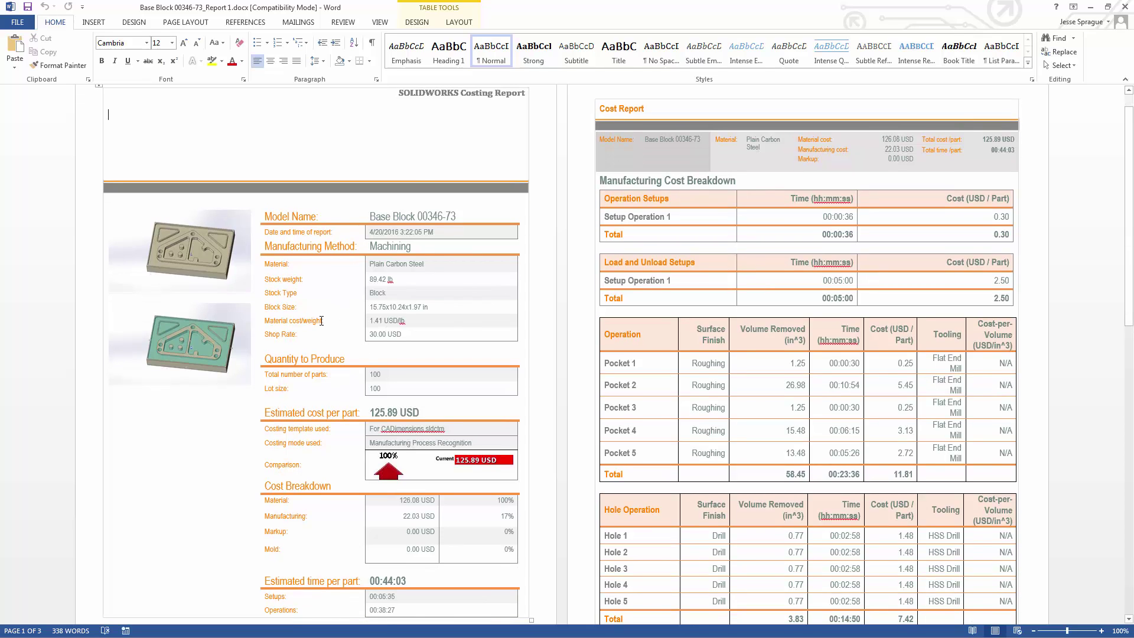
{"action": "scroll", "coordinate": [404, 367], "scroll_direction": "down", "scroll_amount": 1}
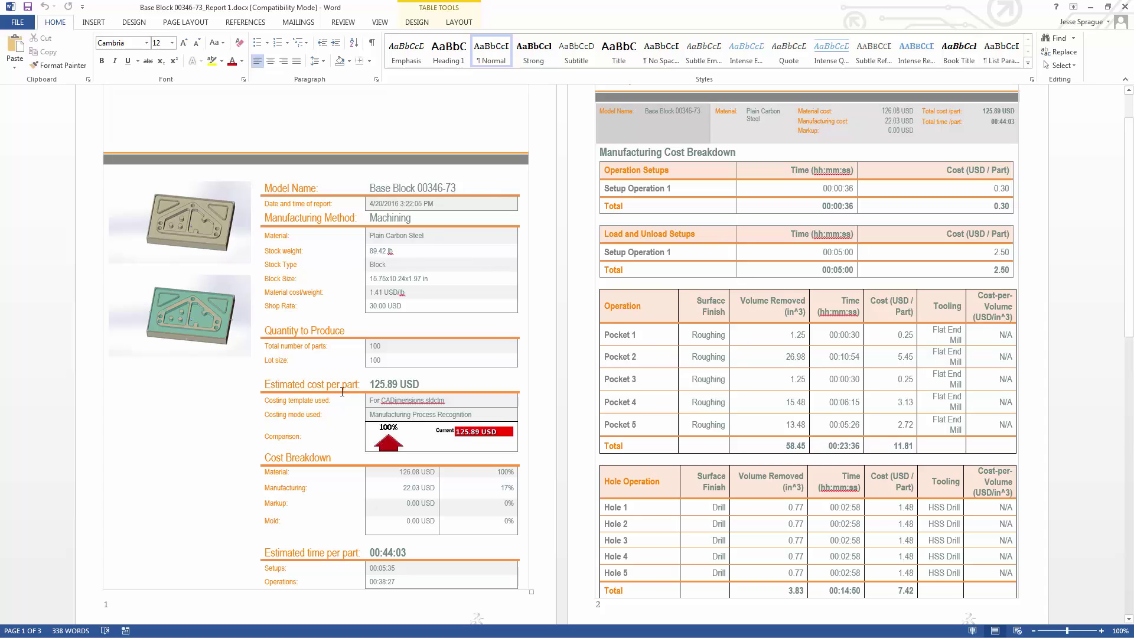
{"action": "scroll", "coordinate": [343, 434], "scroll_direction": "down", "scroll_amount": 2}
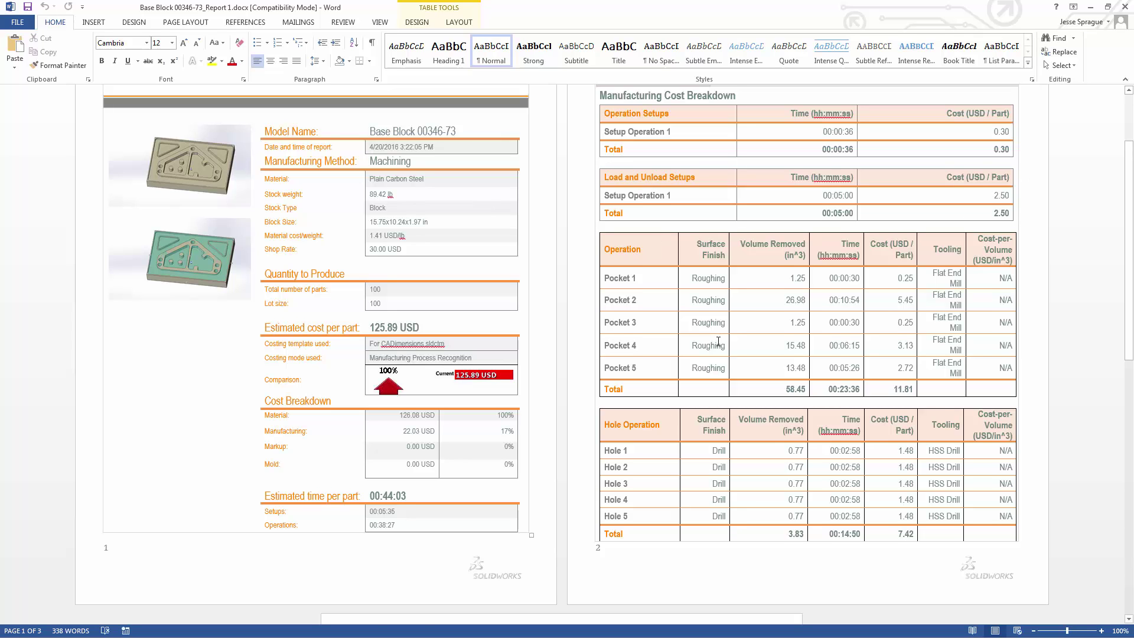
{"action": "scroll", "coordinate": [271, 402], "scroll_direction": "down", "scroll_amount": 3}
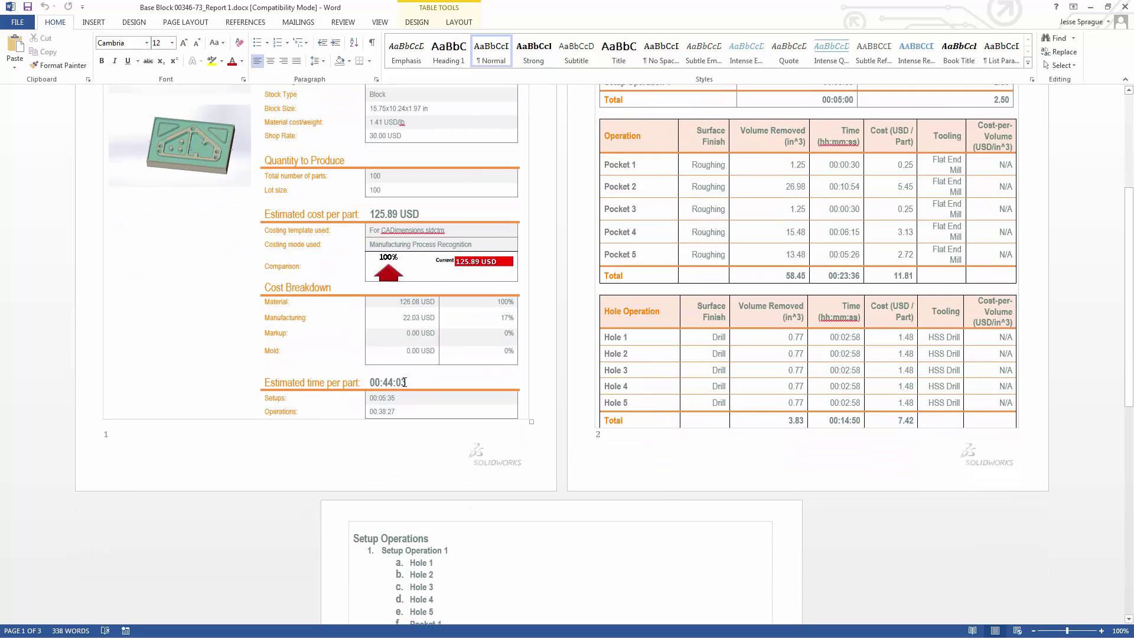
{"action": "scroll", "coordinate": [541, 486], "scroll_direction": "down", "scroll_amount": 5}
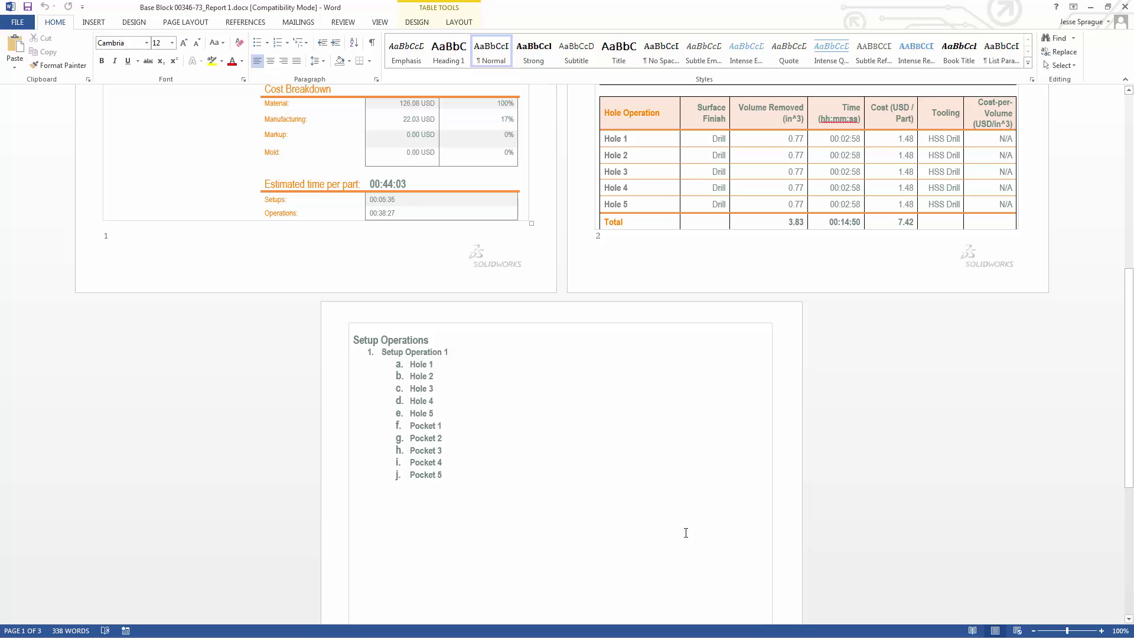
{"action": "scroll", "coordinate": [684, 533], "scroll_direction": "down", "scroll_amount": 4}
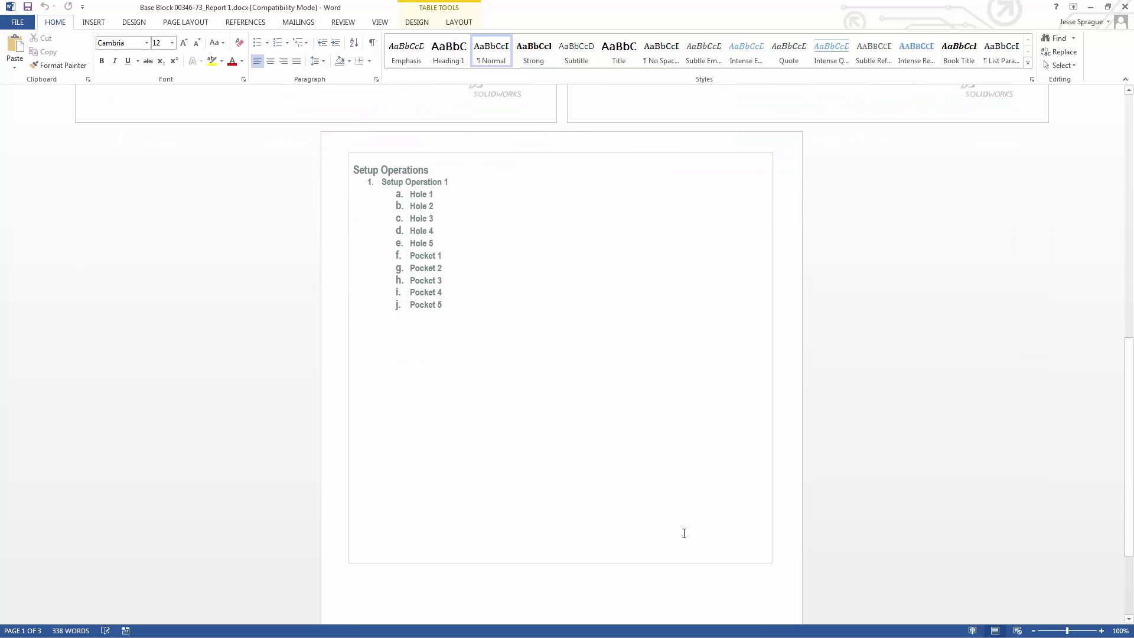
{"action": "scroll", "coordinate": [683, 533], "scroll_direction": "up", "scroll_amount": 12}
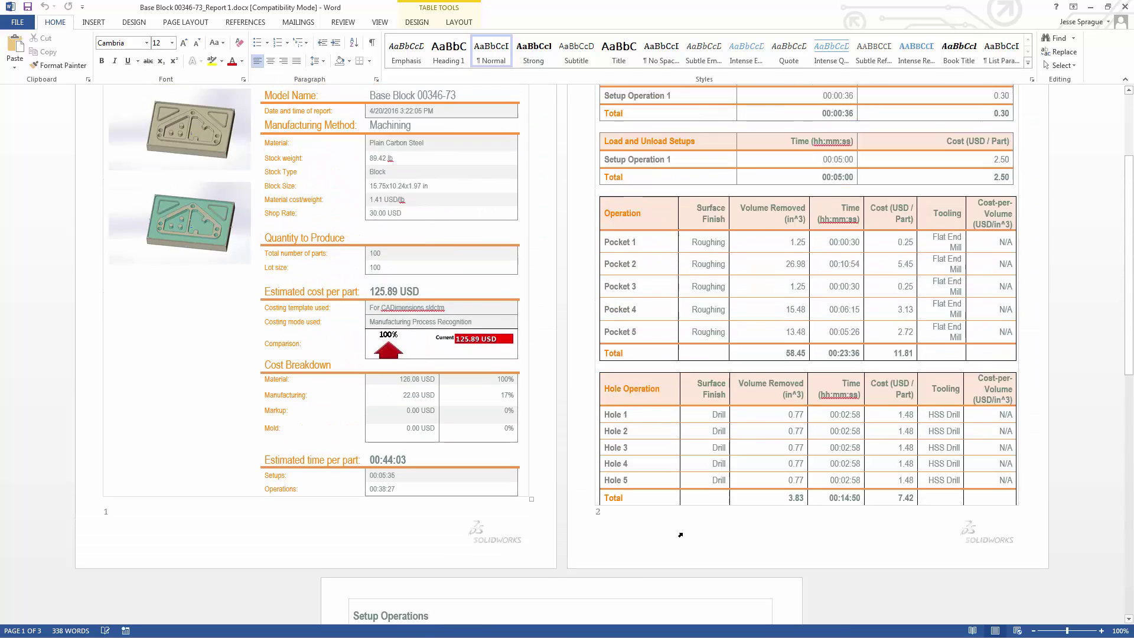
{"action": "scroll", "coordinate": [680, 535], "scroll_direction": "up", "scroll_amount": 1}
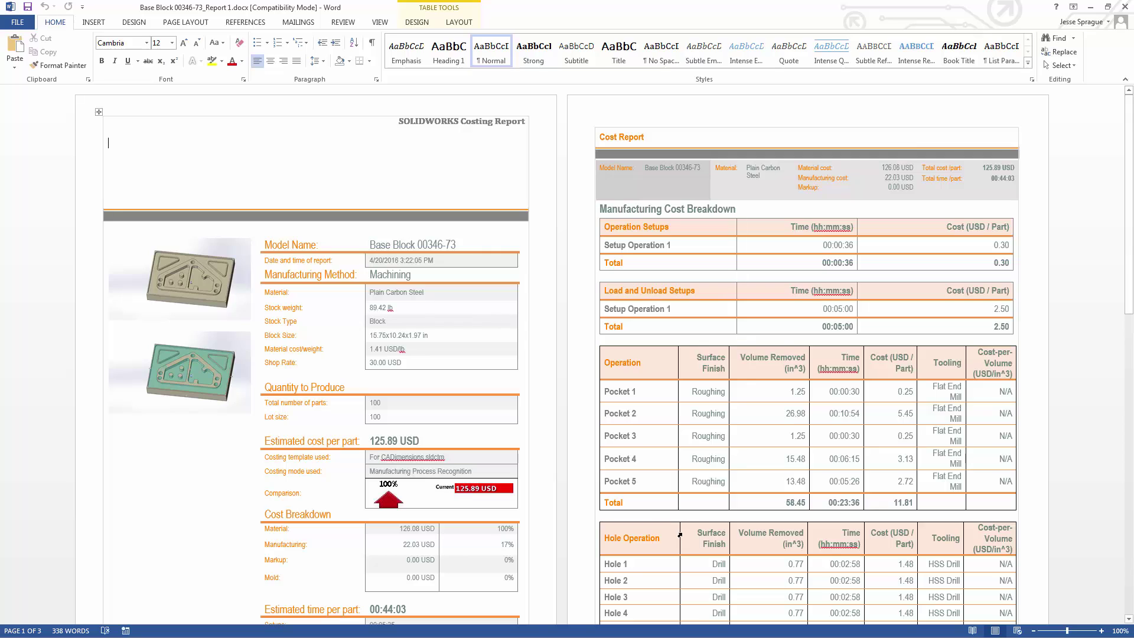